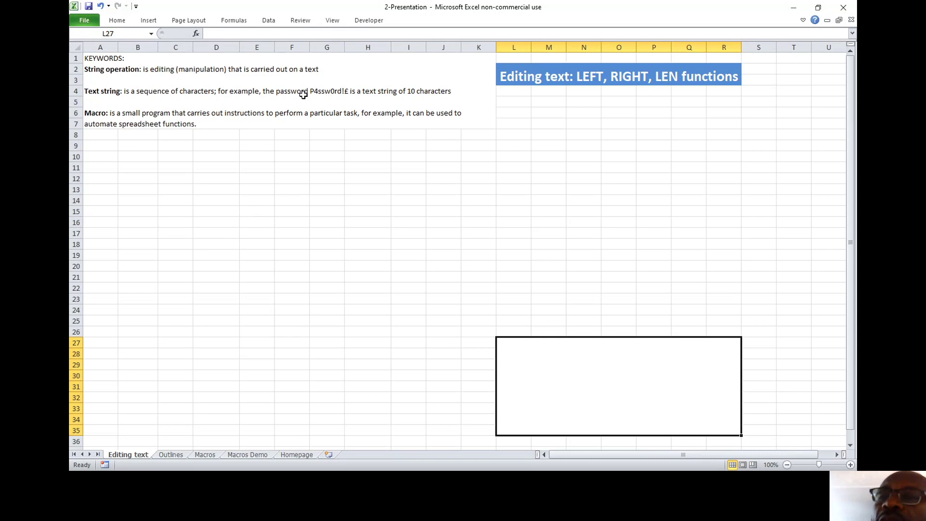
{"action": "left_click", "coordinate": [335, 92]}
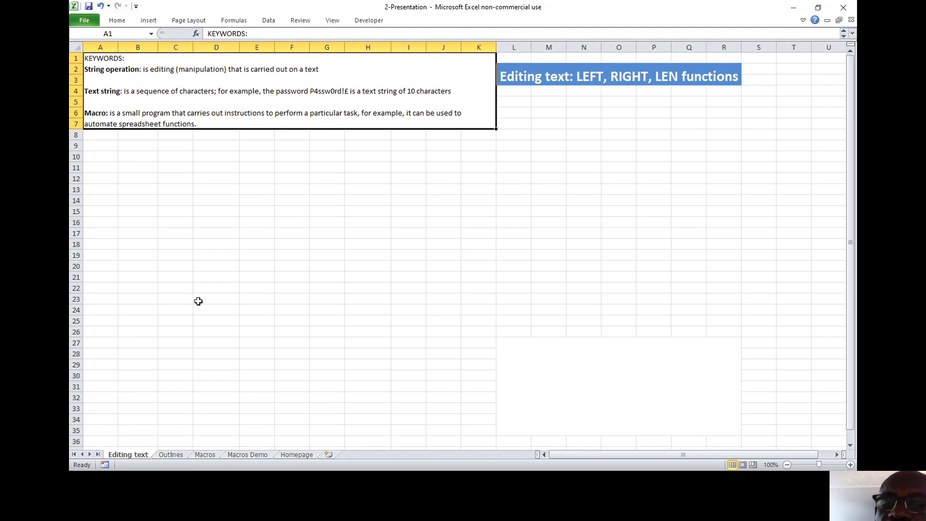
{"action": "left_click", "coordinate": [590, 99]}
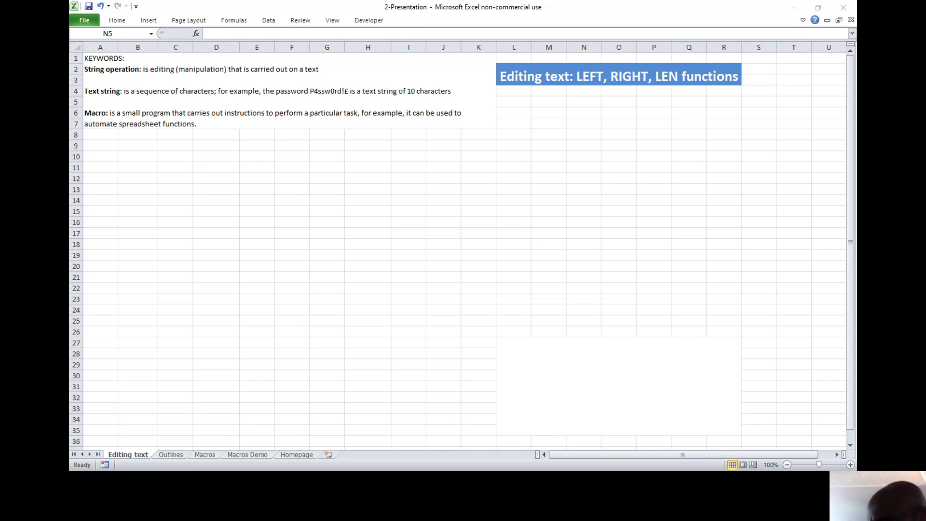
{"action": "key", "text": "alt+Tab"}
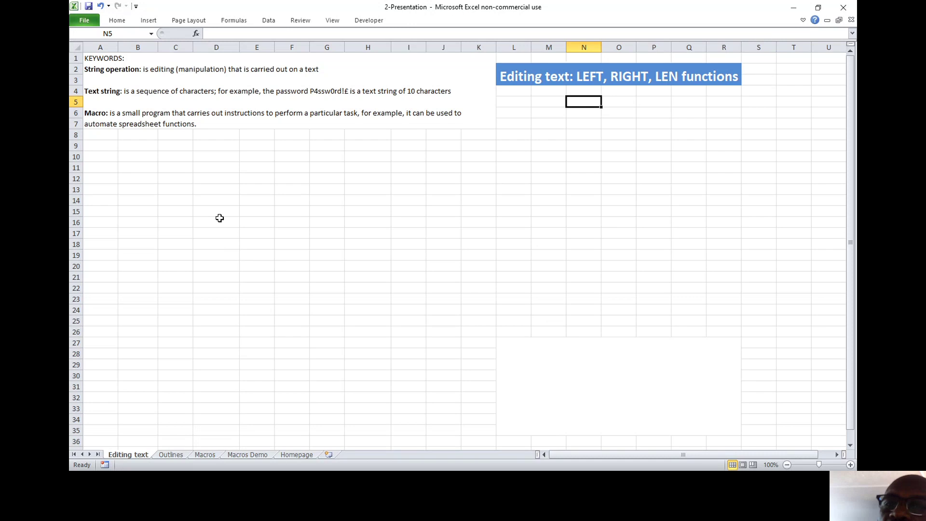
Enter the word "Spreadsheet" in cell D10 and make it bold.
{"action": "left_click", "coordinate": [202, 157]}
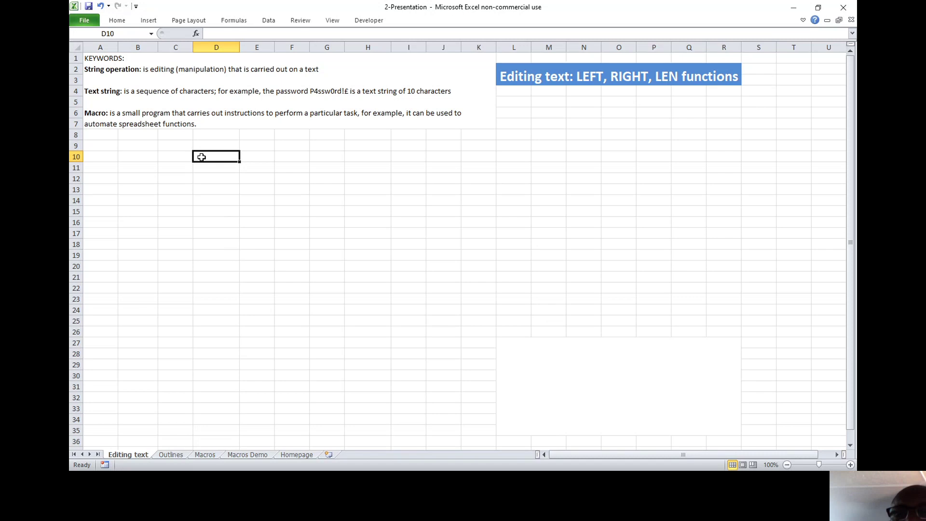
{"action": "type", "text": "Spe"}
{"action": "key", "text": "BackSpace"}
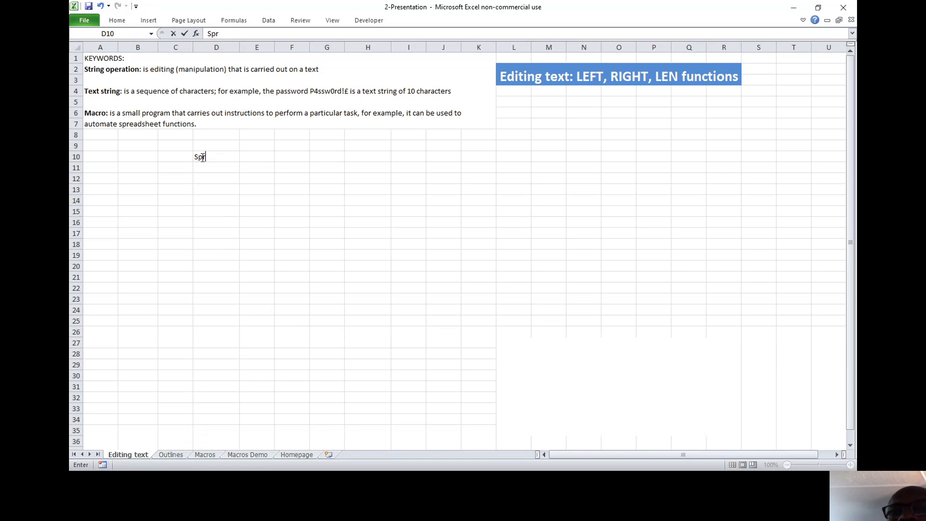
{"action": "type", "text": "readsheet"}
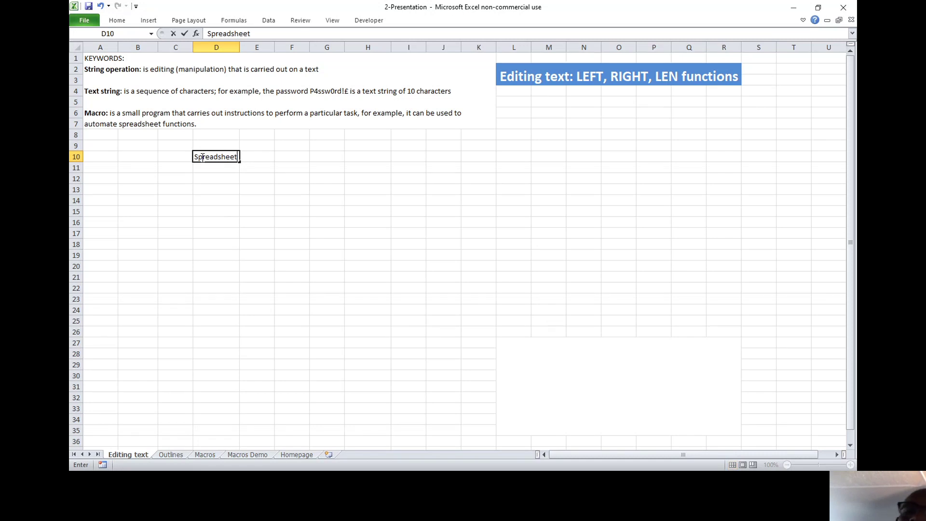
{"action": "left_click", "coordinate": [210, 201]}
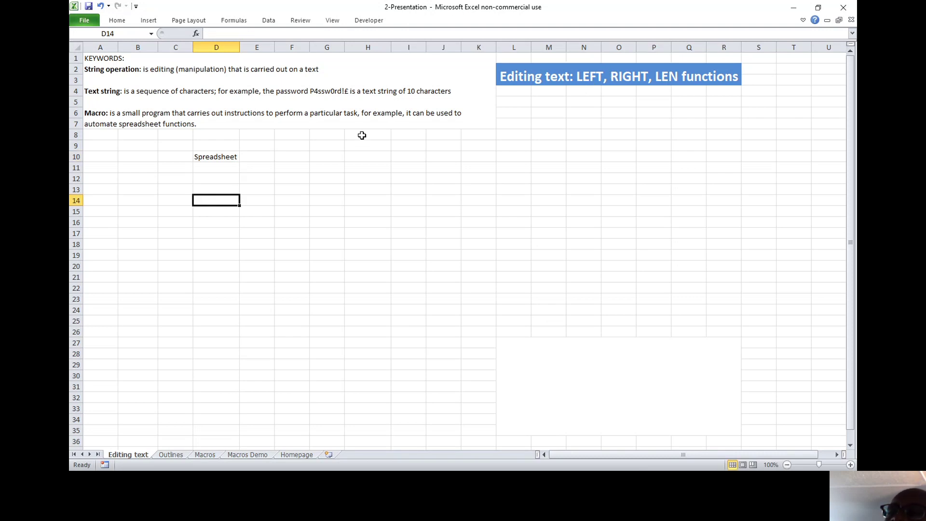
{"action": "left_click", "coordinate": [220, 157]}
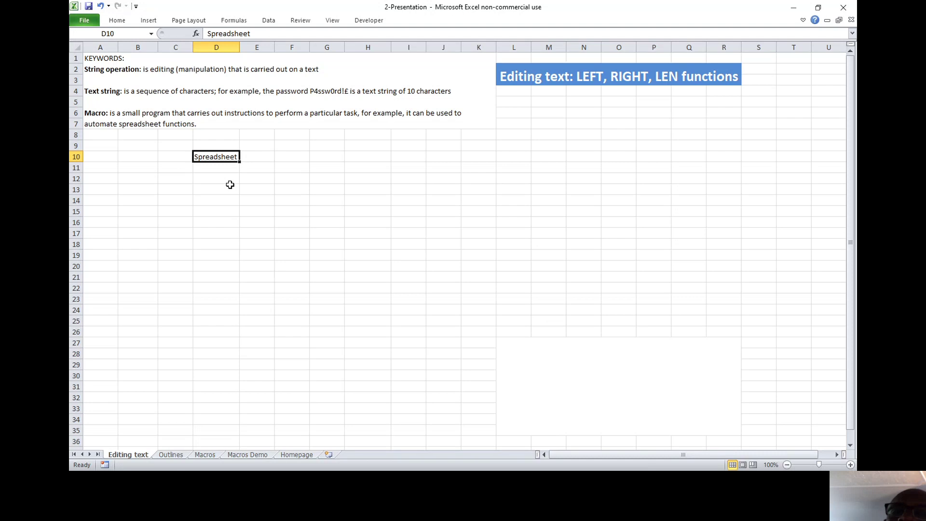
{"action": "left_click", "coordinate": [119, 24]}
{"action": "left_click", "coordinate": [160, 54]}
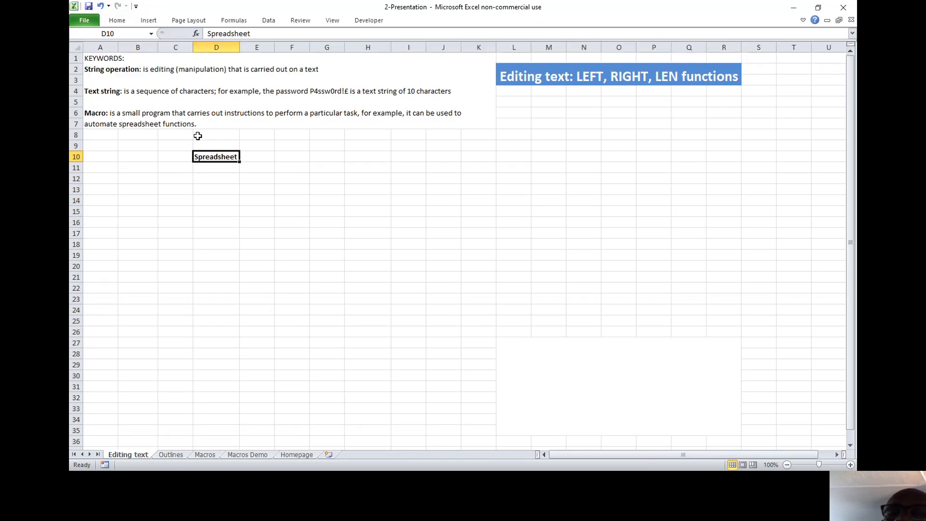
In cell D12, extract the first six characters of D10 with the formula =LEFT(D10,6).
{"action": "left_click", "coordinate": [219, 175]}
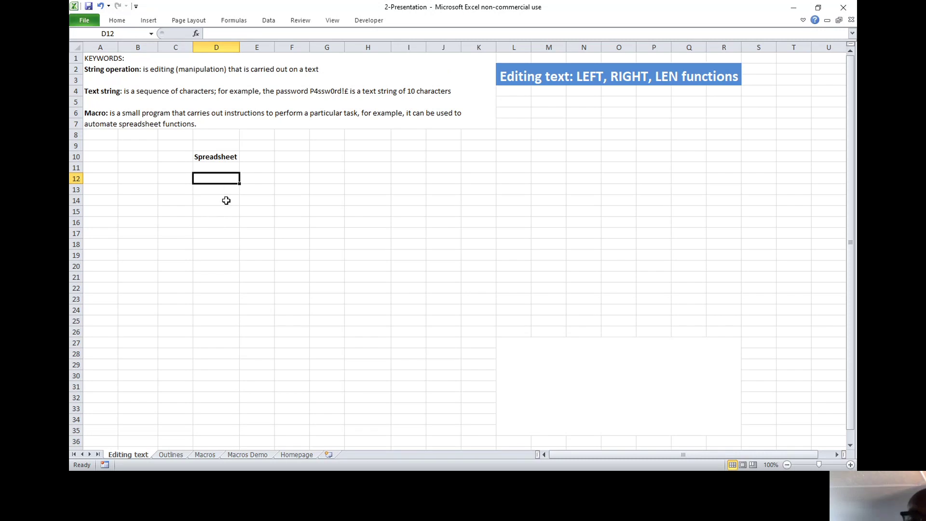
{"action": "type", "text": "=left"}
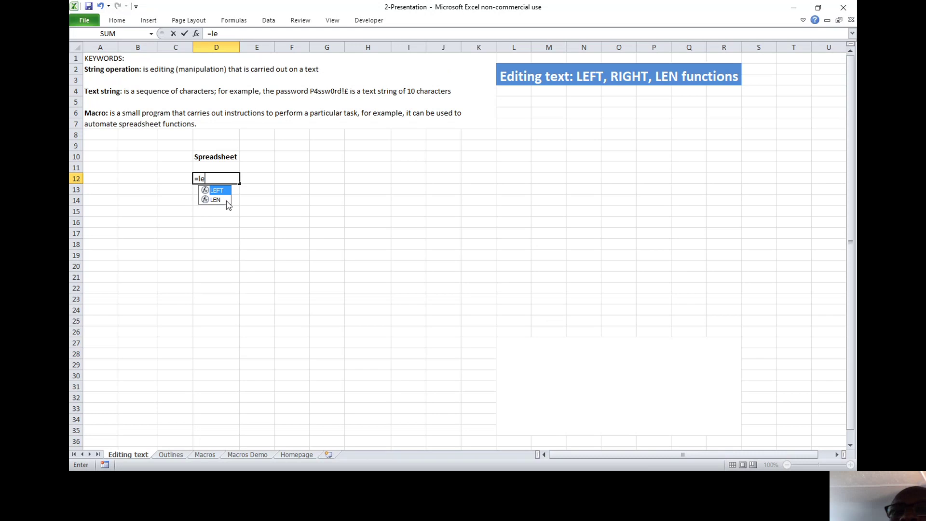
{"action": "double_click", "coordinate": [219, 192]}
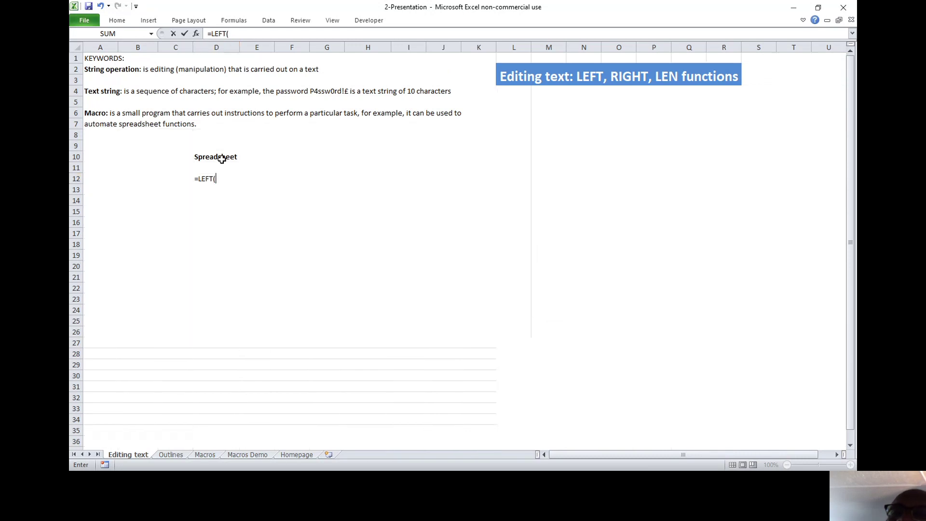
{"action": "left_click", "coordinate": [219, 158]}
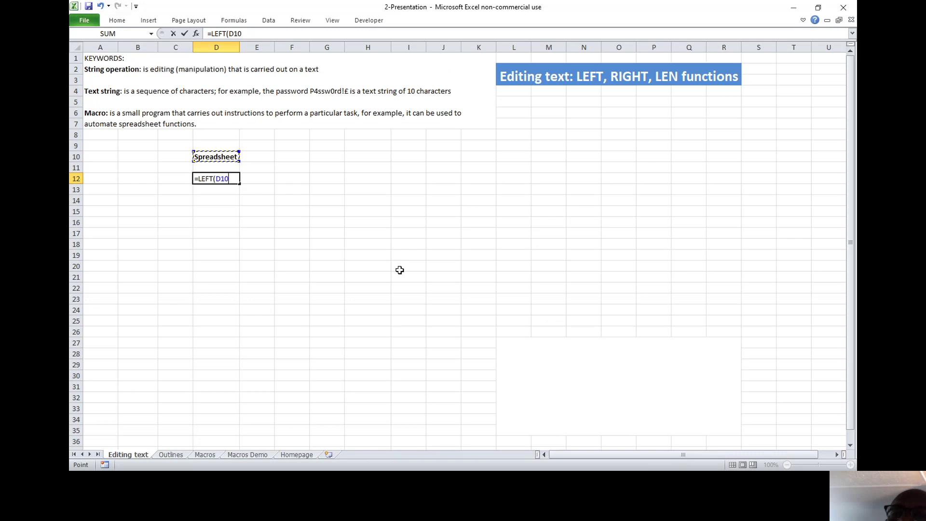
{"action": "type", "text": ","}
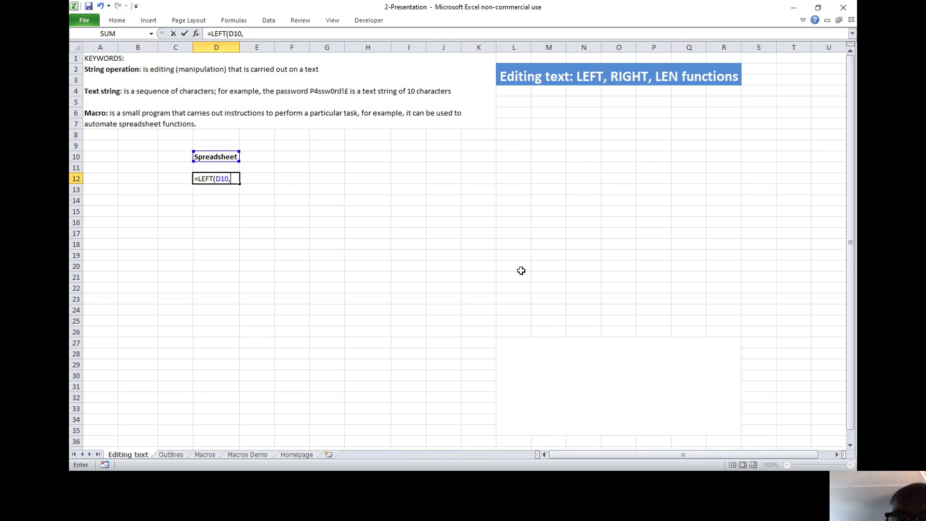
{"action": "type", "text": "6"}
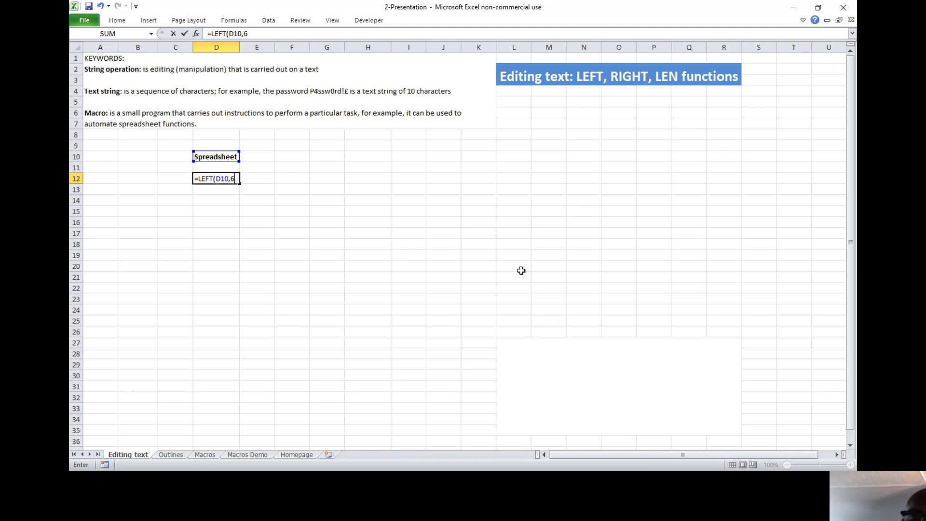
{"action": "key", "text": "Return"}
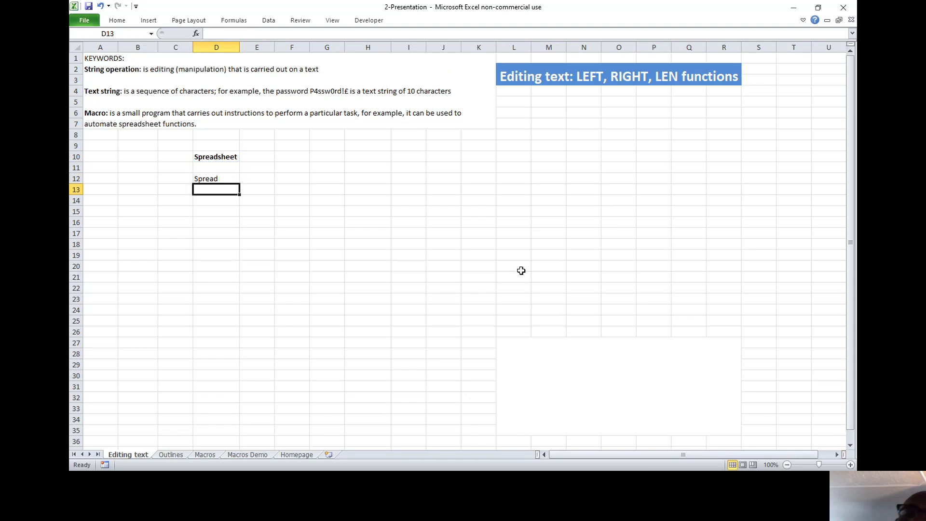
{"action": "left_click", "coordinate": [214, 179]}
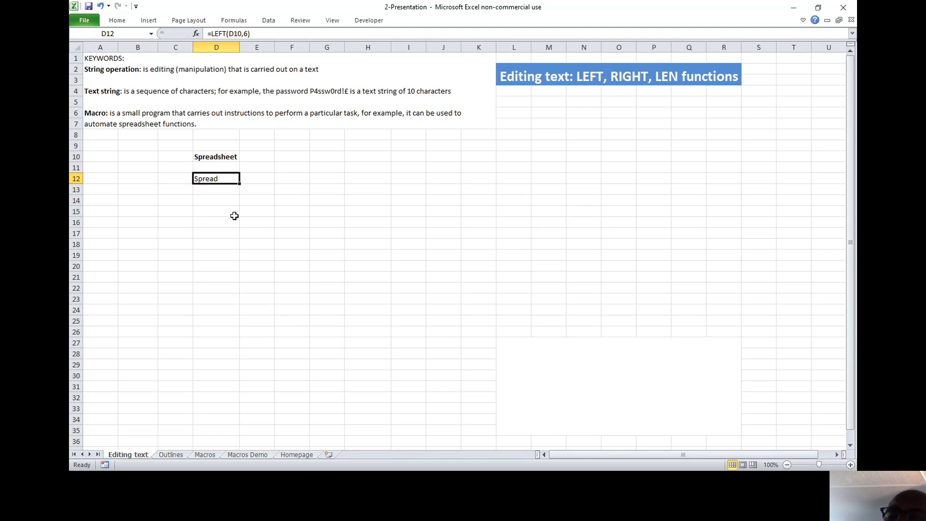
In cell D14, apply LEFT to the literal text instead of a cell reference, using =LEFT("Spreadsheet",6).
{"action": "left_click", "coordinate": [202, 200]}
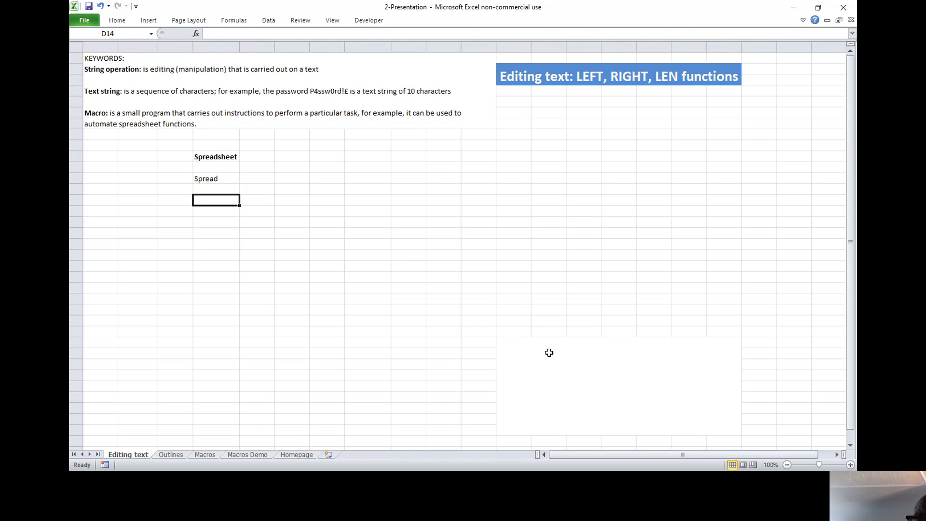
{"action": "type", "text": "="}
{"action": "type", "text": "left"}
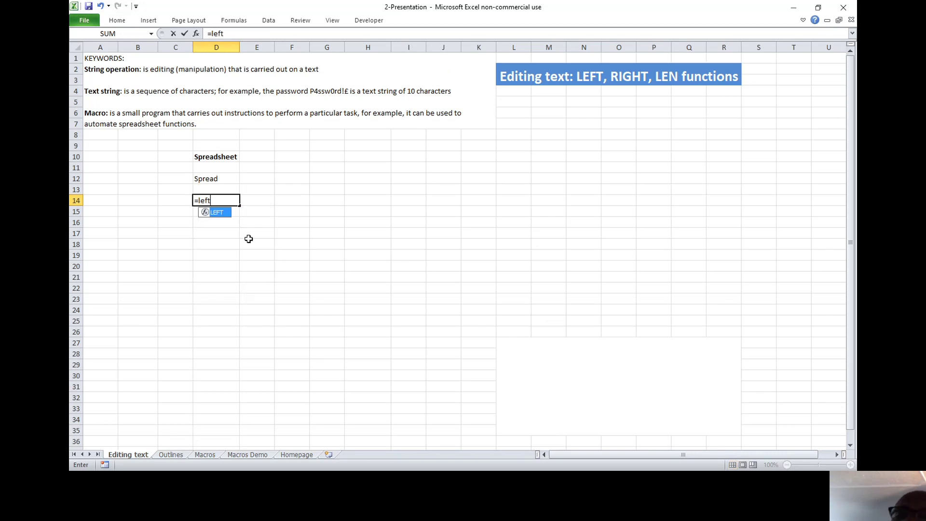
{"action": "double_click", "coordinate": [224, 212]}
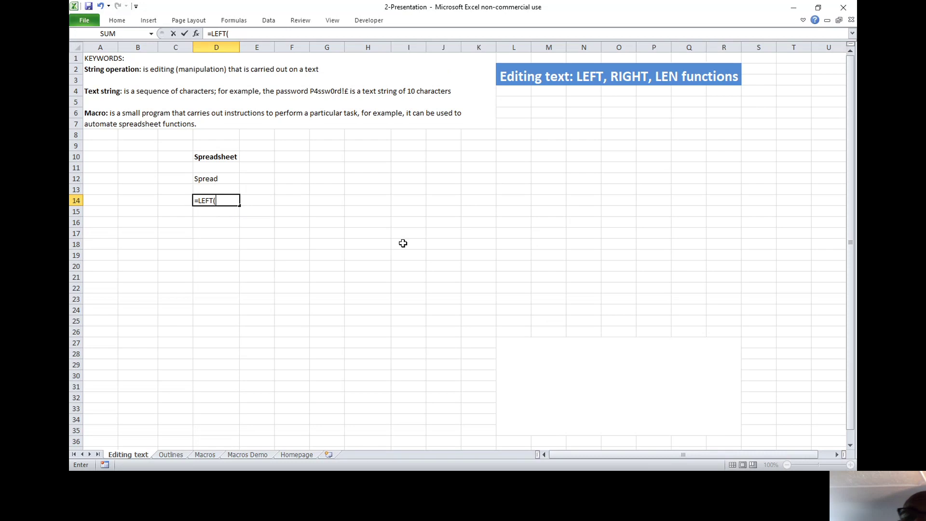
{"action": "type", "text": "\"Spre"}
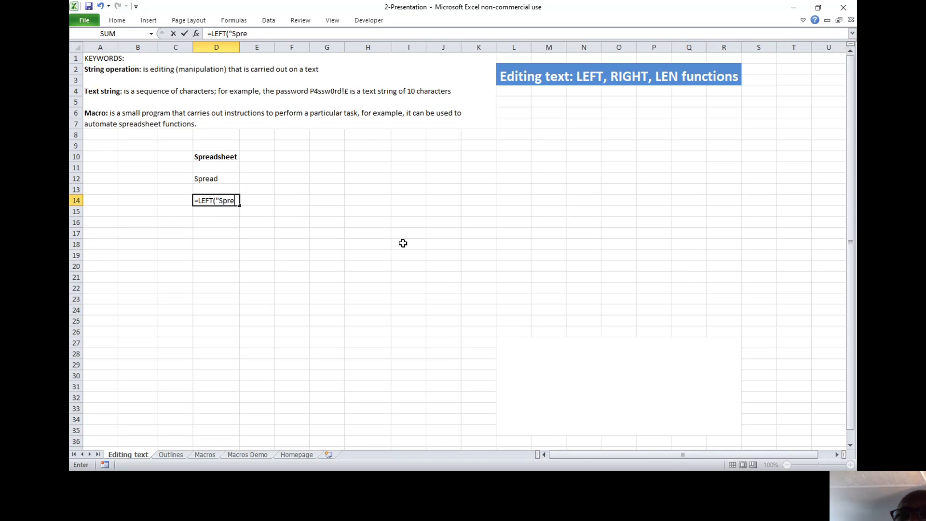
{"action": "type", "text": "adsheet"}
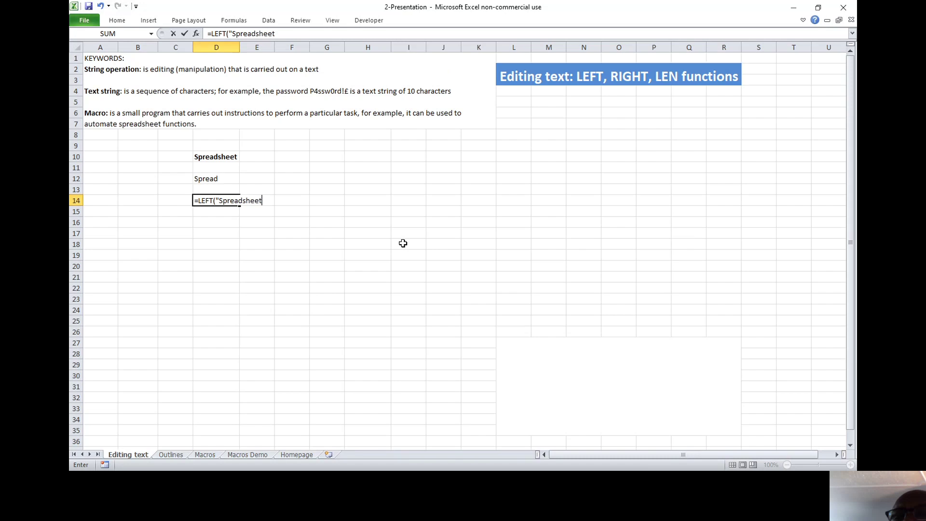
{"action": "type", "text": "\",6"}
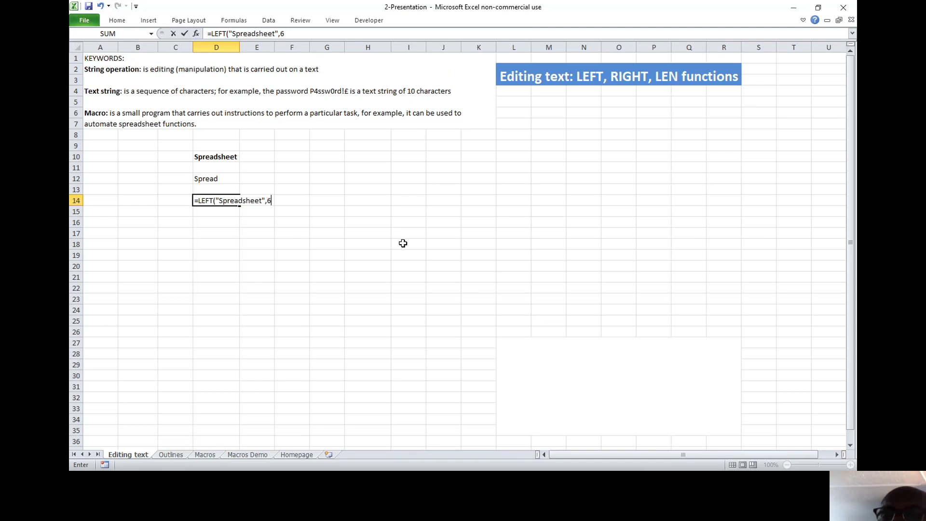
{"action": "type", "text": ")"}
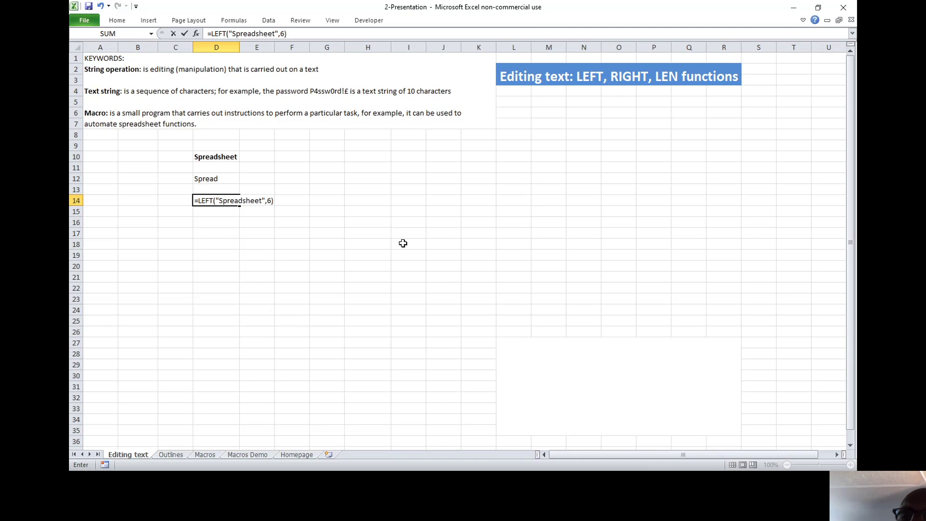
{"action": "key", "text": "Return"}
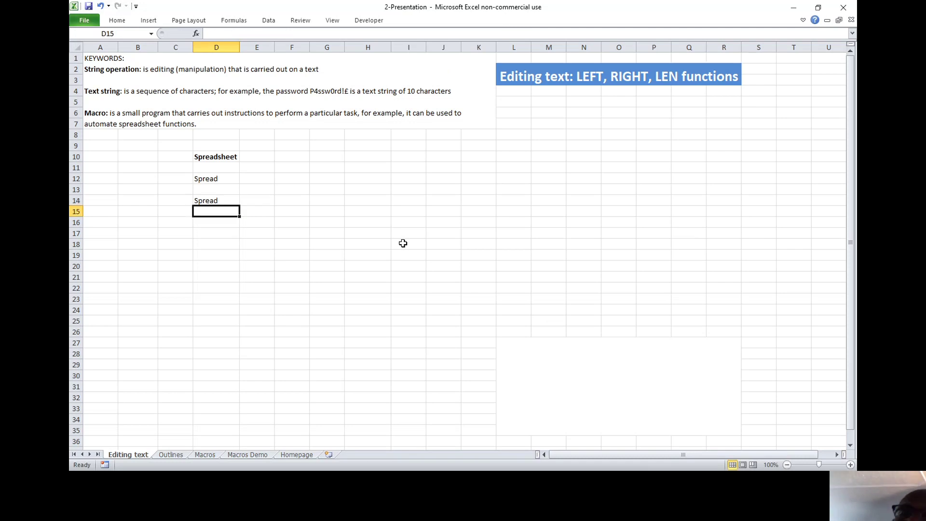
{"action": "left_click", "coordinate": [215, 200]}
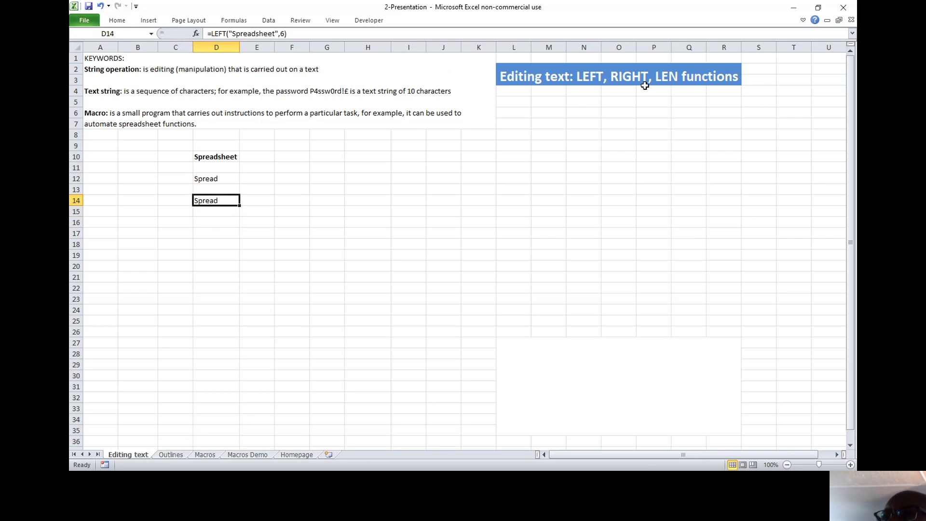
In cell D17, extract the last five characters of D10 with the RIGHT function.
{"action": "left_click", "coordinate": [206, 234]}
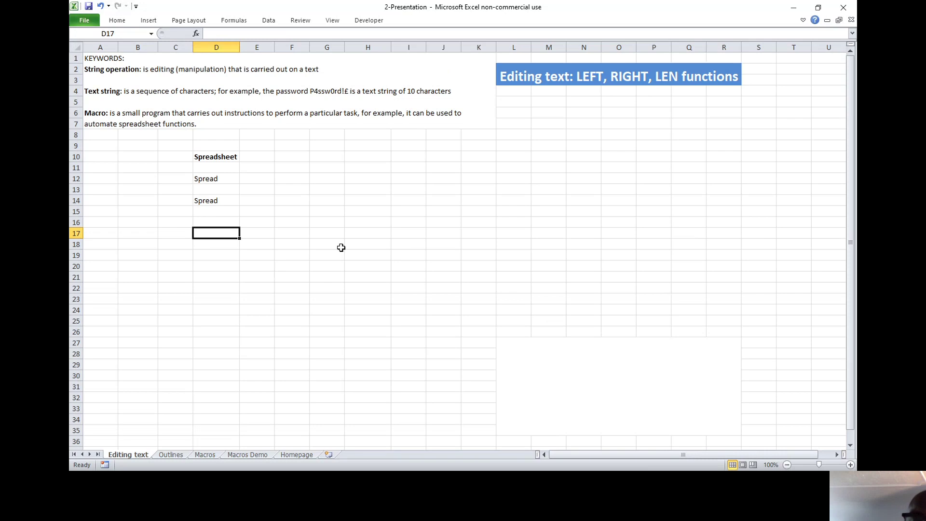
{"action": "type", "text": "=rig"}
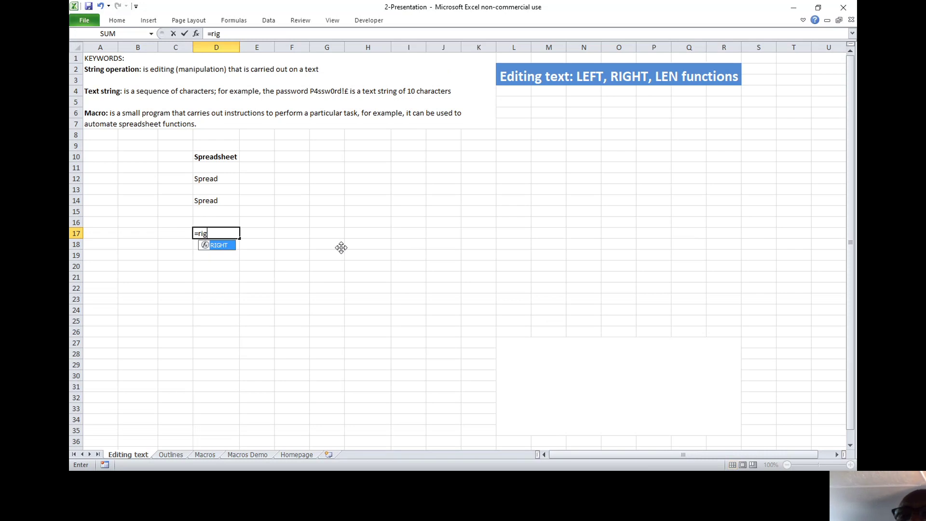
{"action": "double_click", "coordinate": [224, 245]}
{"action": "left_click", "coordinate": [226, 157]}
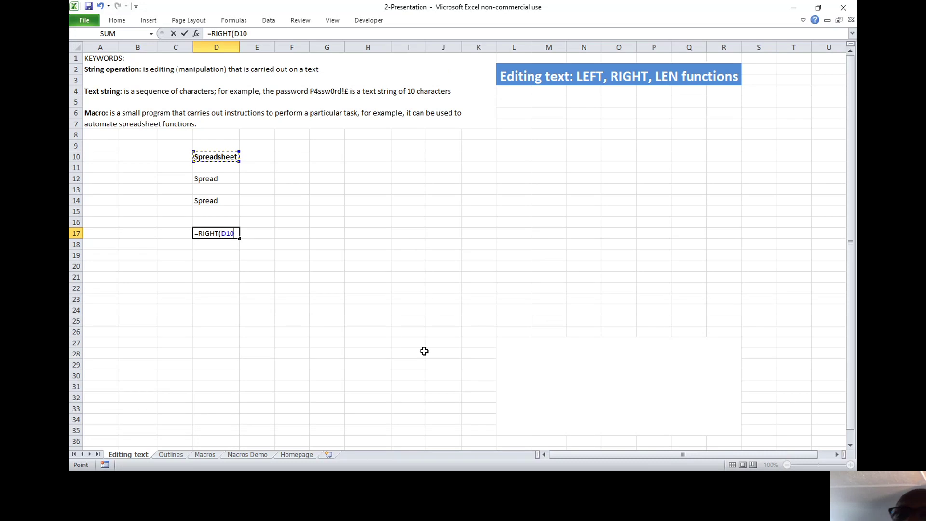
{"action": "type", "text": ","}
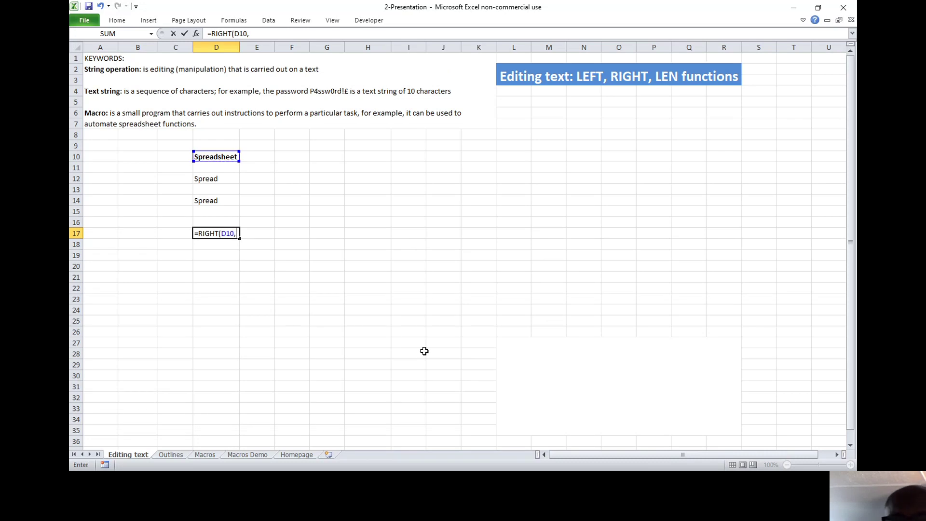
{"action": "type", "text": "5"}
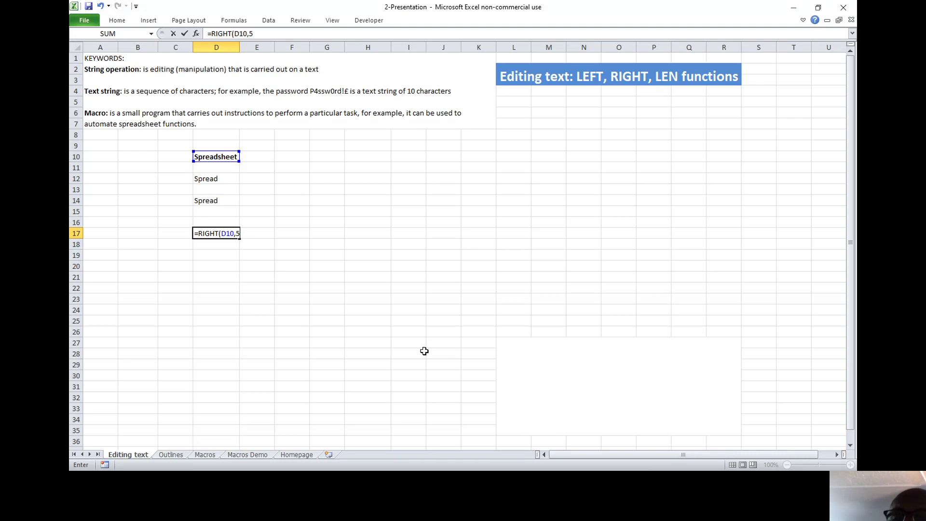
{"action": "key", "text": "Return"}
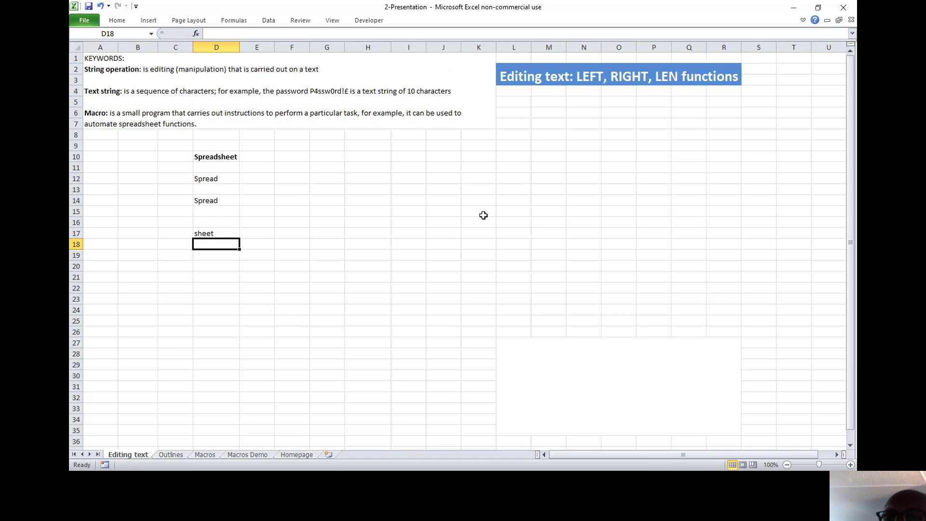
In cell D20, count the characters of the word in D10 with the formula =LEN(D10).
{"action": "left_click", "coordinate": [207, 265]}
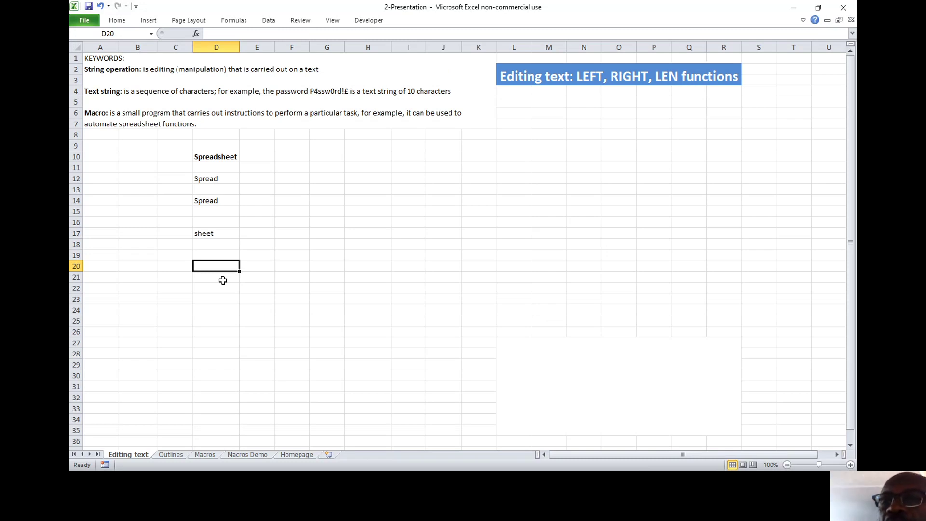
{"action": "type", "text": "="}
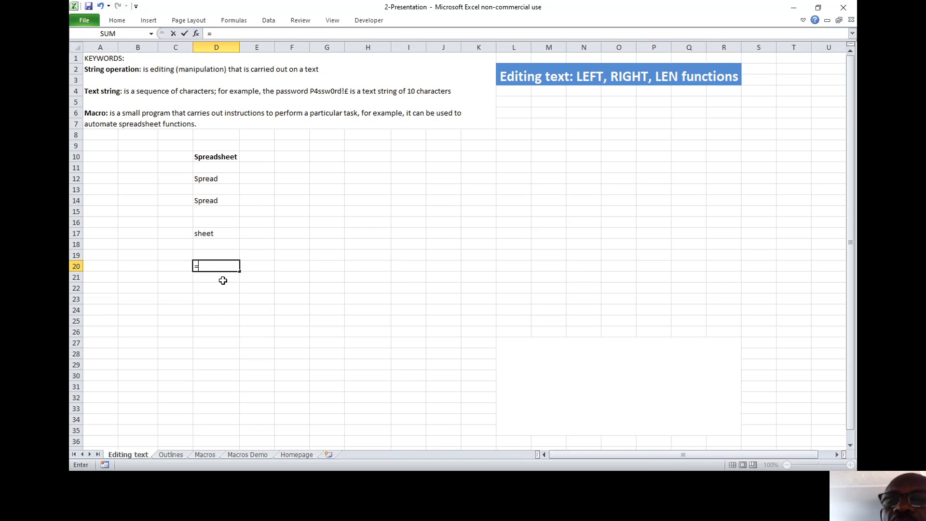
{"action": "type", "text": "len"}
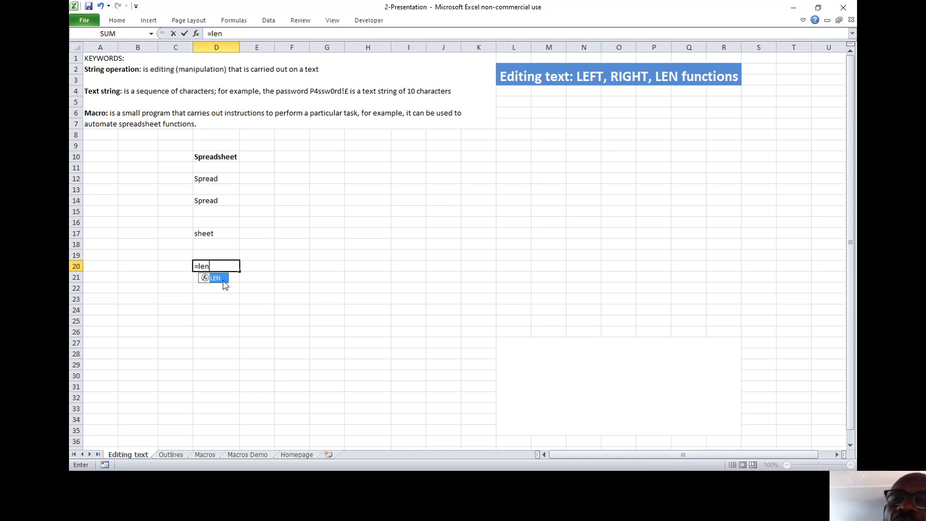
{"action": "double_click", "coordinate": [217, 279]}
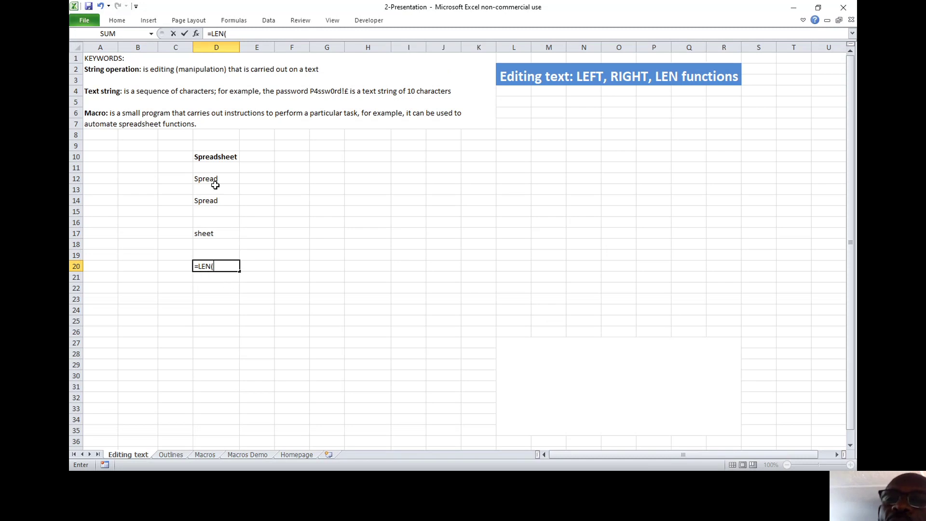
{"action": "left_click", "coordinate": [217, 155]}
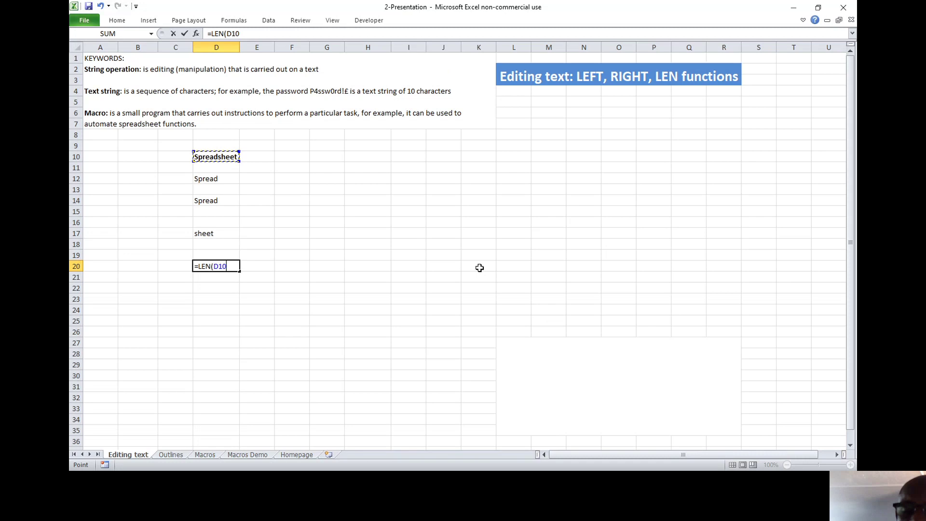
{"action": "key", "text": "Return"}
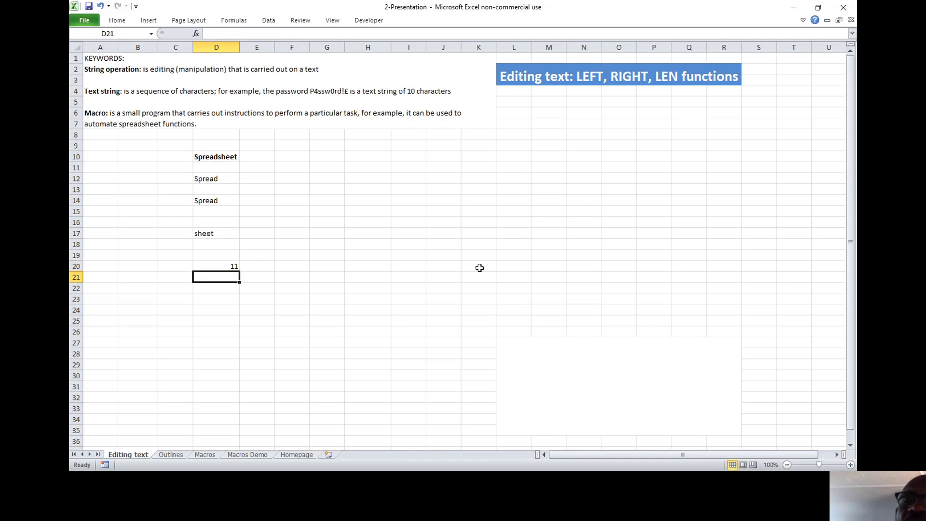
{"action": "left_click", "coordinate": [221, 267]}
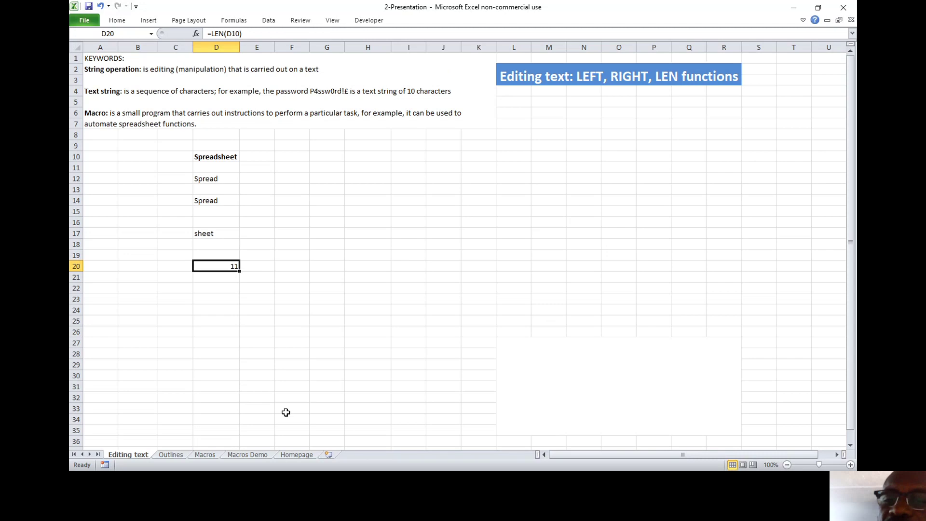
Open the Outlines worksheet and examine the 2007 and 2008 records and the rainfall values of each year.
{"action": "left_click", "coordinate": [172, 455]}
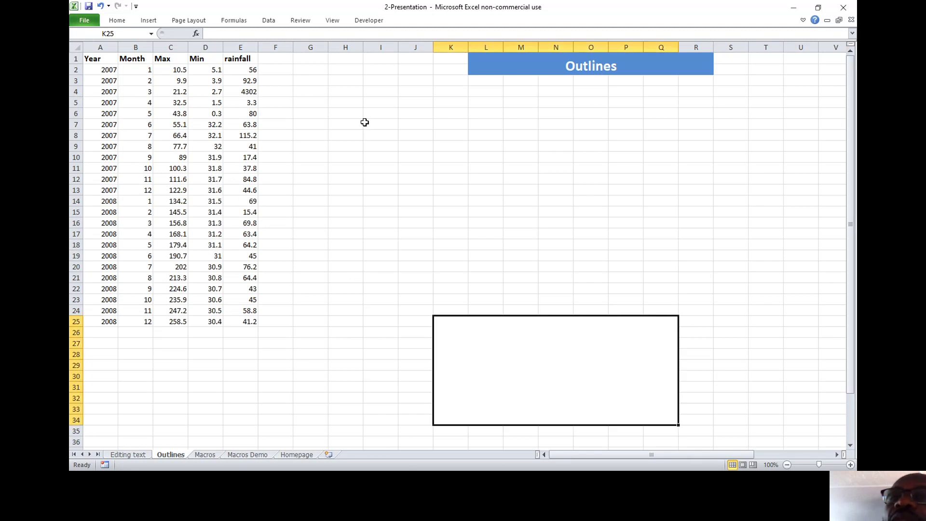
{"action": "left_click", "coordinate": [269, 21]}
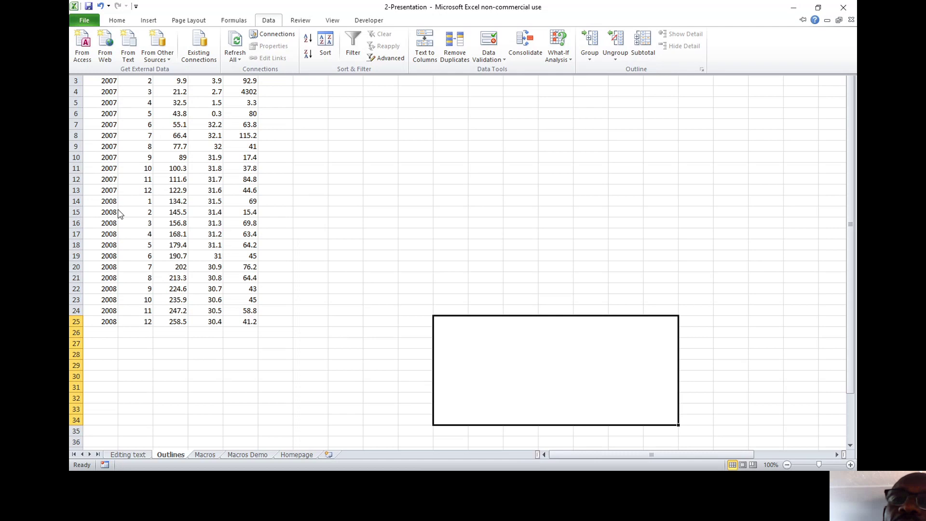
{"action": "left_click", "coordinate": [109, 82]}
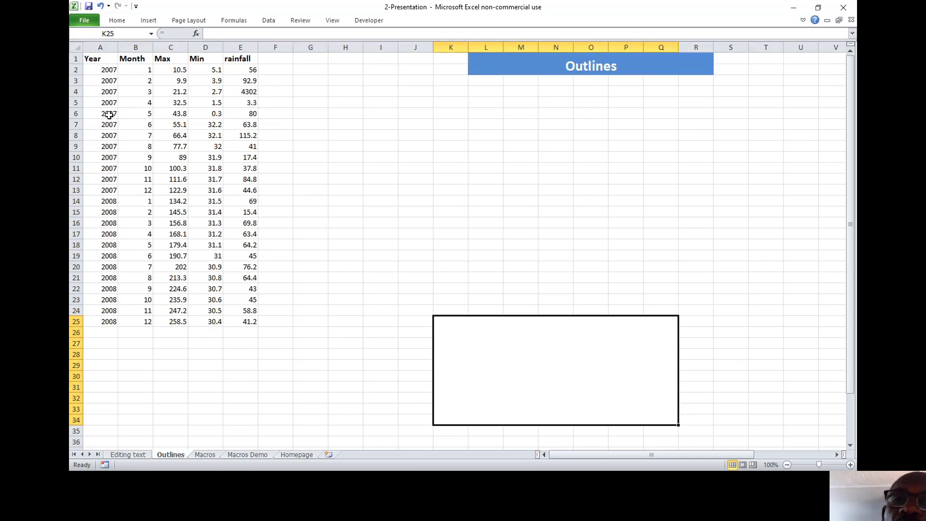
{"action": "left_click", "coordinate": [110, 71]}
{"action": "left_click_drag", "start_coordinate": [110, 71], "coordinate": [110, 319]}
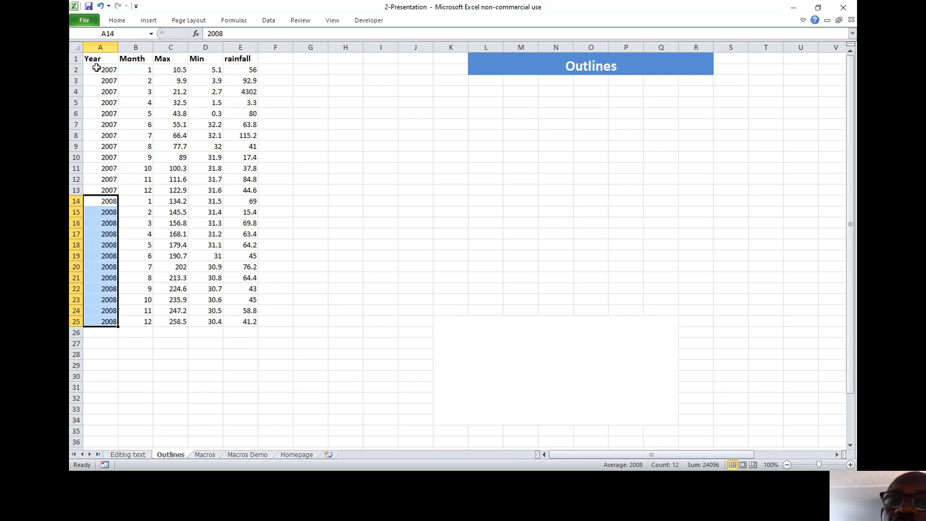
{"action": "left_click_drag", "start_coordinate": [98, 68], "coordinate": [262, 187]}
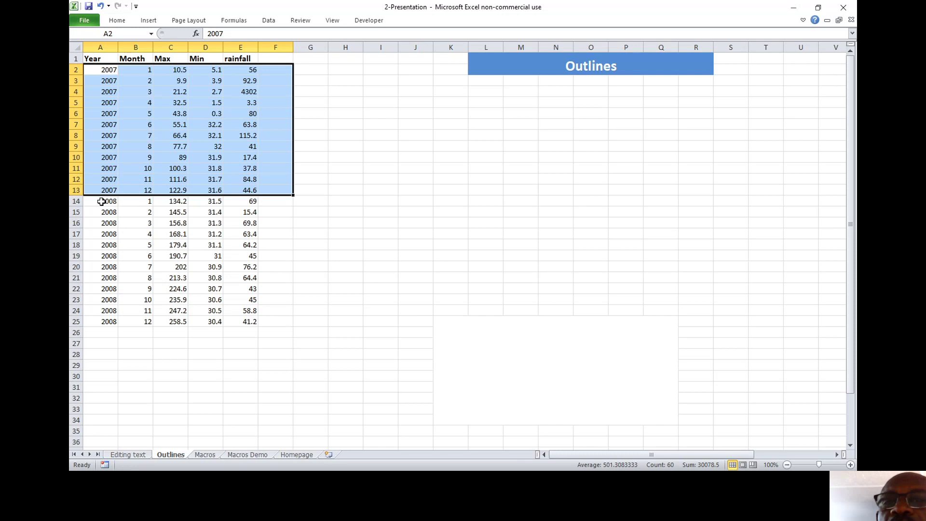
{"action": "left_click_drag", "start_coordinate": [100, 201], "coordinate": [270, 322]}
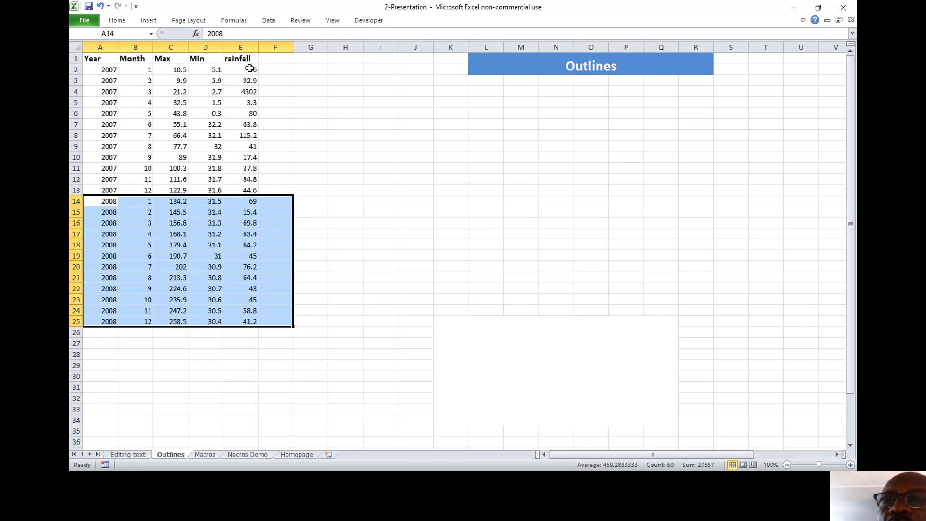
{"action": "left_click_drag", "start_coordinate": [250, 69], "coordinate": [249, 187]}
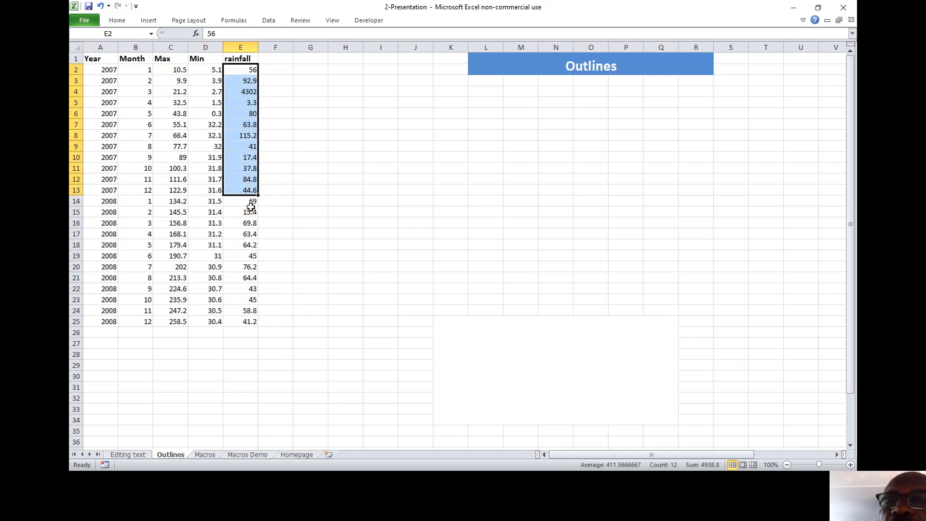
{"action": "left_click_drag", "start_coordinate": [250, 211], "coordinate": [267, 316]}
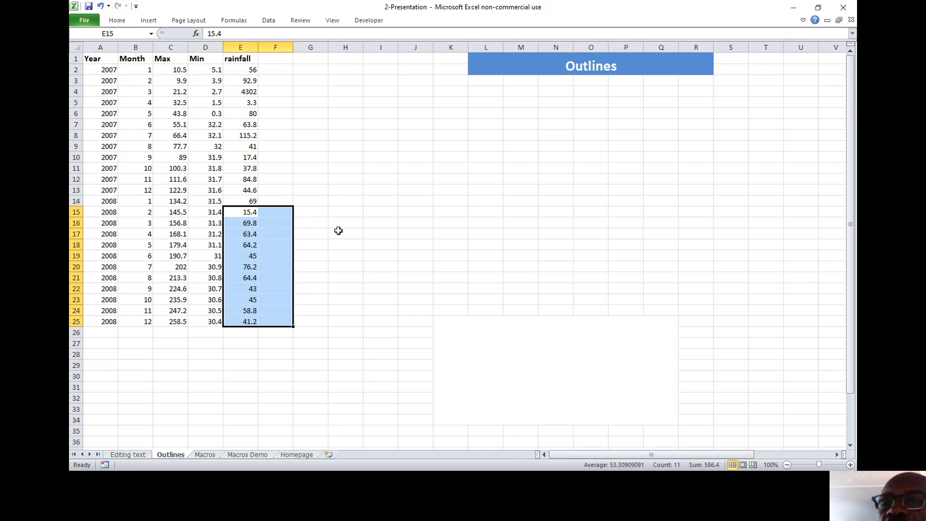
{"action": "left_click", "coordinate": [367, 201]}
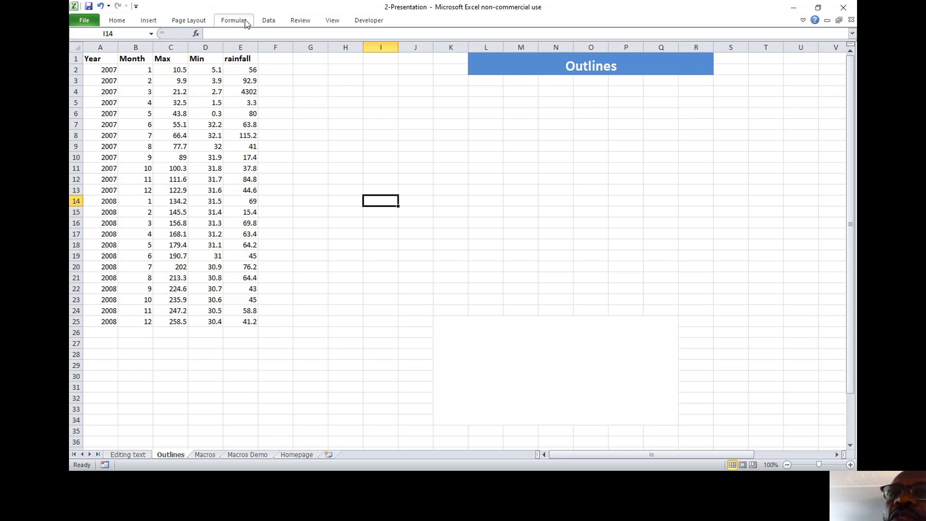
Try to add subtotals with the empty cell I14 outside the data table selected.
{"action": "left_click", "coordinate": [271, 22]}
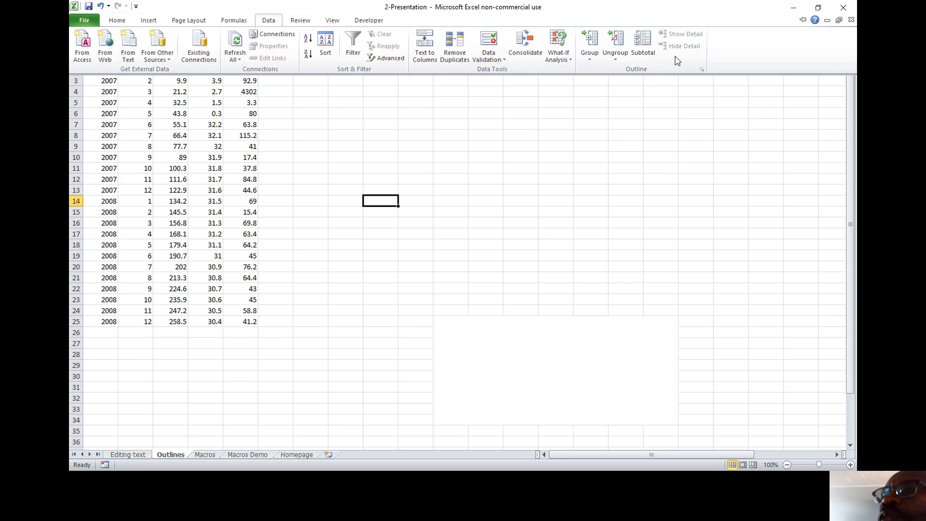
{"action": "left_click", "coordinate": [648, 42]}
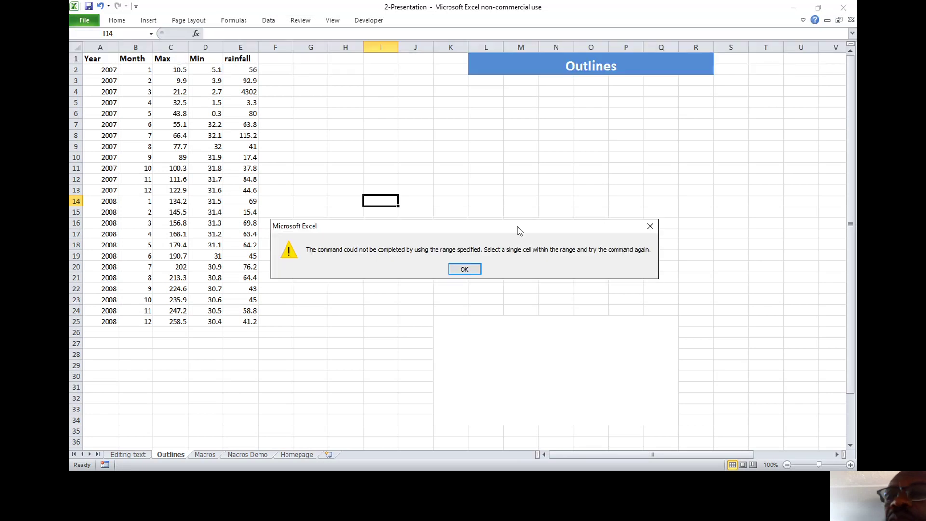
{"action": "left_click", "coordinate": [465, 269]}
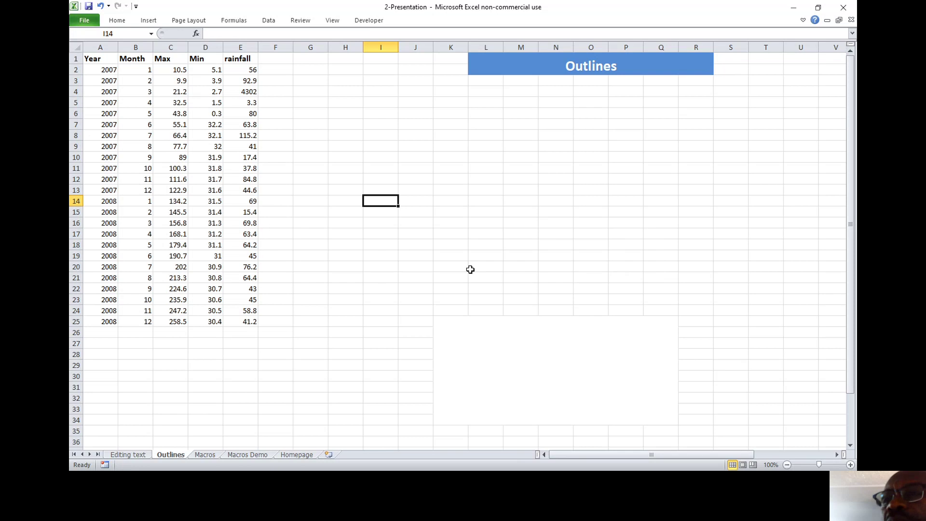
Add subtotals to the weather table that show the Average of rainfall at each change in Year.
{"action": "left_click", "coordinate": [104, 70]}
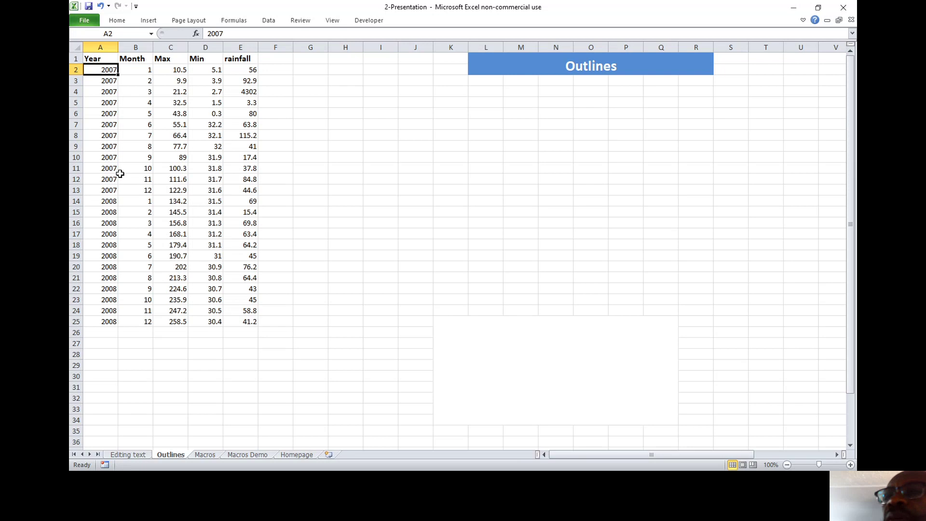
{"action": "left_click", "coordinate": [268, 20]}
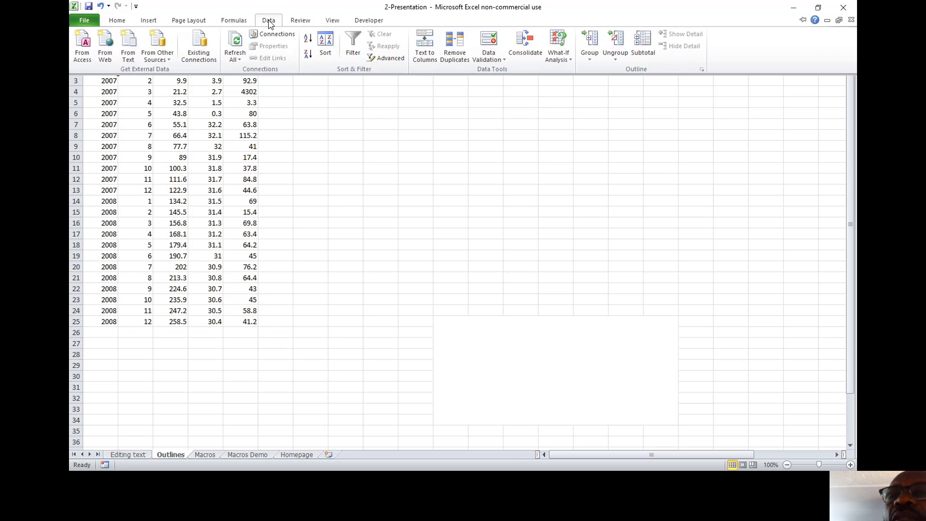
{"action": "left_click", "coordinate": [643, 48]}
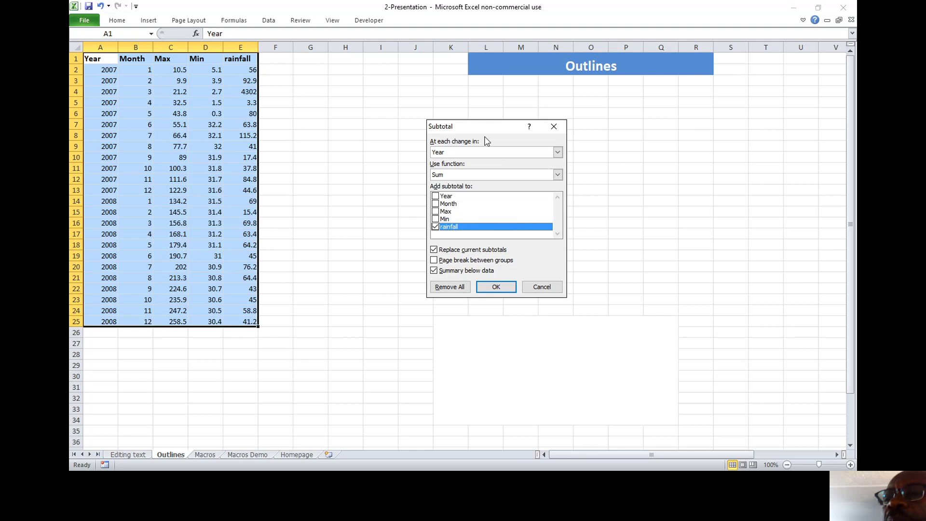
{"action": "left_click_drag", "start_coordinate": [489, 129], "coordinate": [533, 122]}
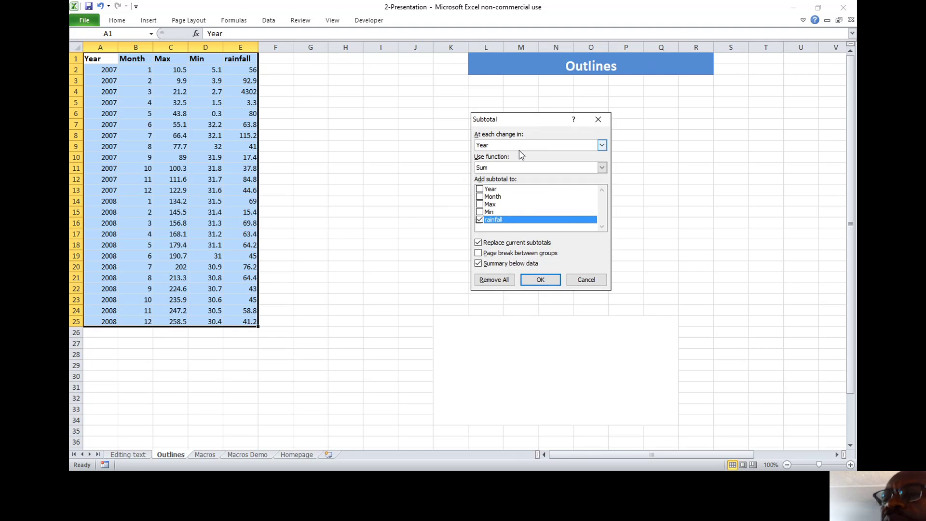
{"action": "left_click", "coordinate": [604, 149]}
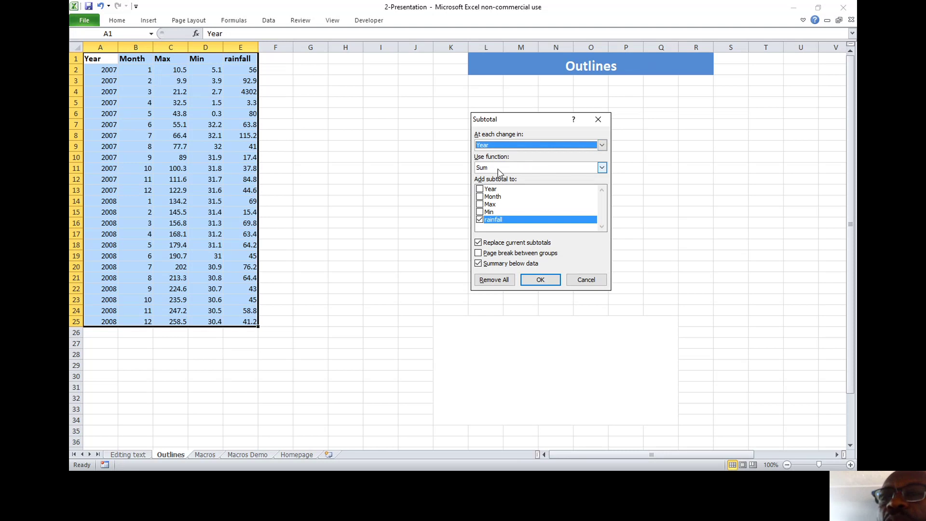
{"action": "left_click", "coordinate": [602, 168]}
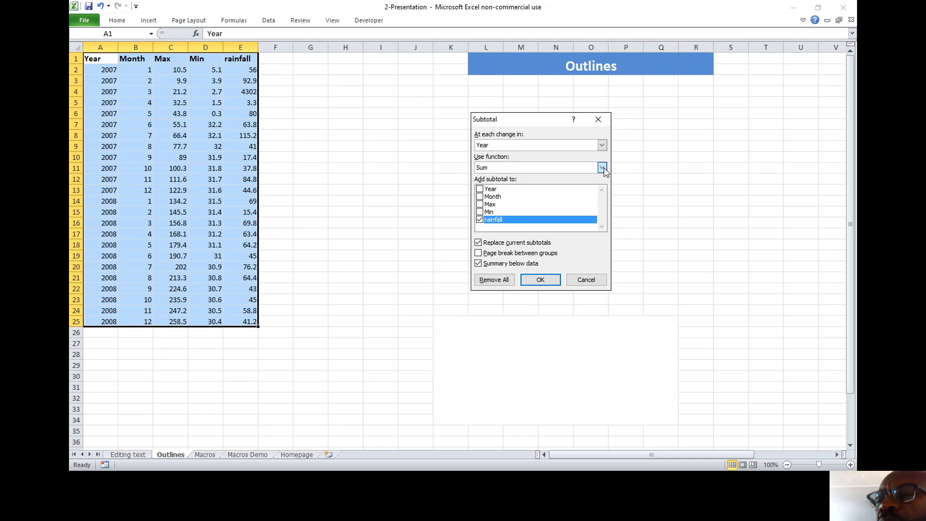
{"action": "left_click", "coordinate": [602, 168]}
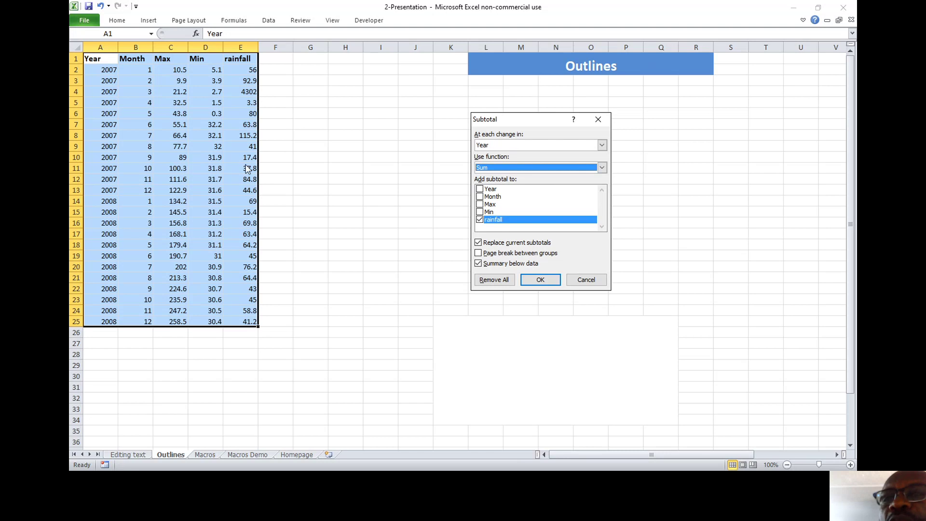
{"action": "left_click", "coordinate": [602, 167]}
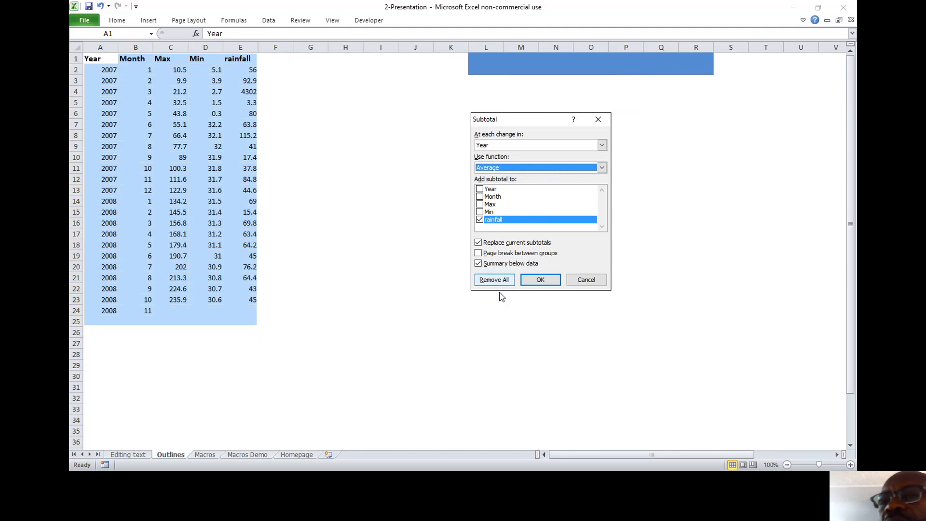
{"action": "left_click", "coordinate": [540, 281]}
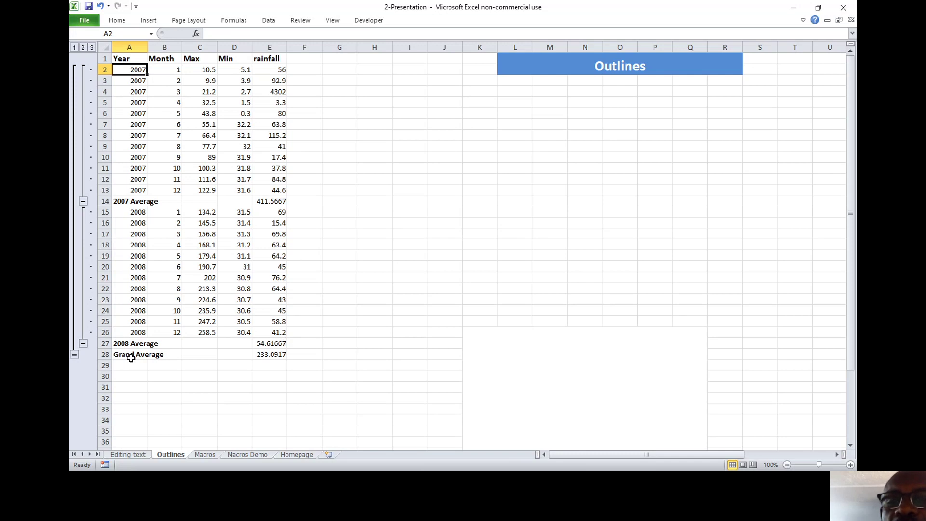
Inspect the rainfall formulas of the 2007 Average, 2008 Average and Grand Average rows.
{"action": "left_click", "coordinate": [281, 356]}
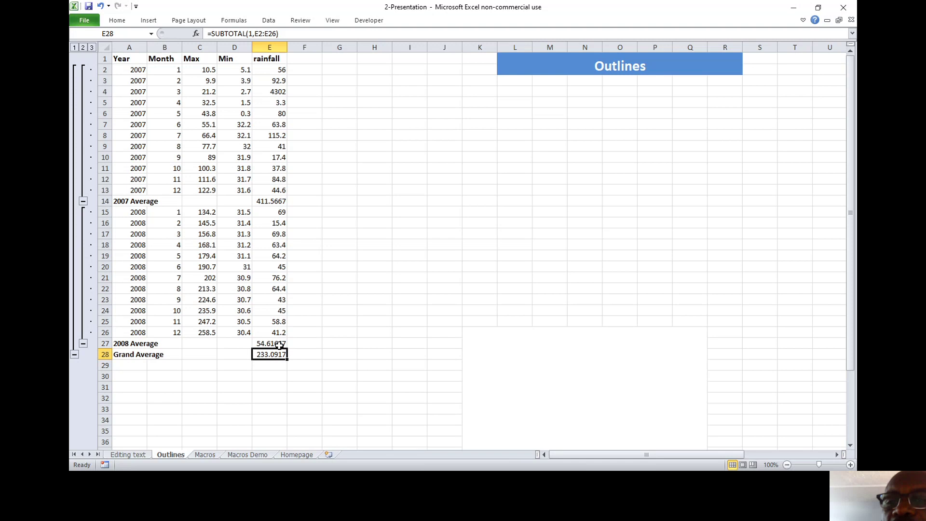
{"action": "left_click", "coordinate": [279, 343]}
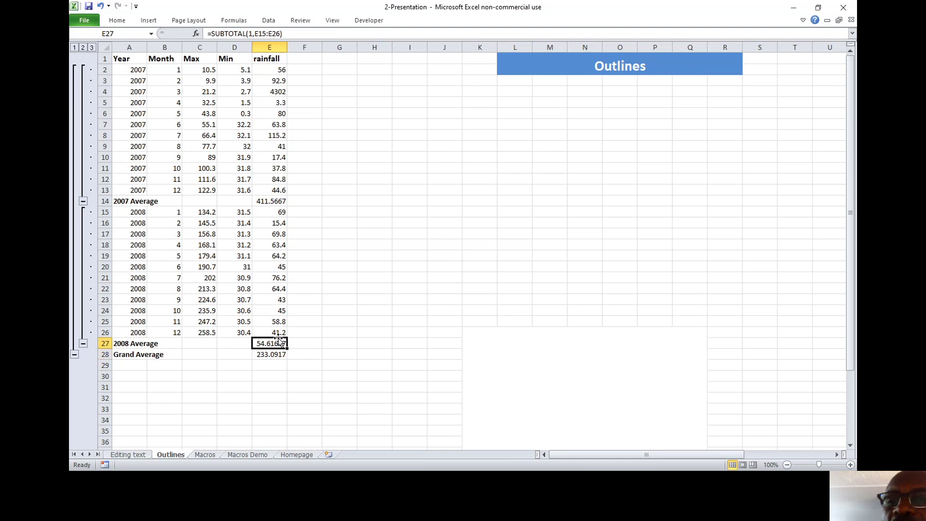
{"action": "left_click", "coordinate": [276, 202]}
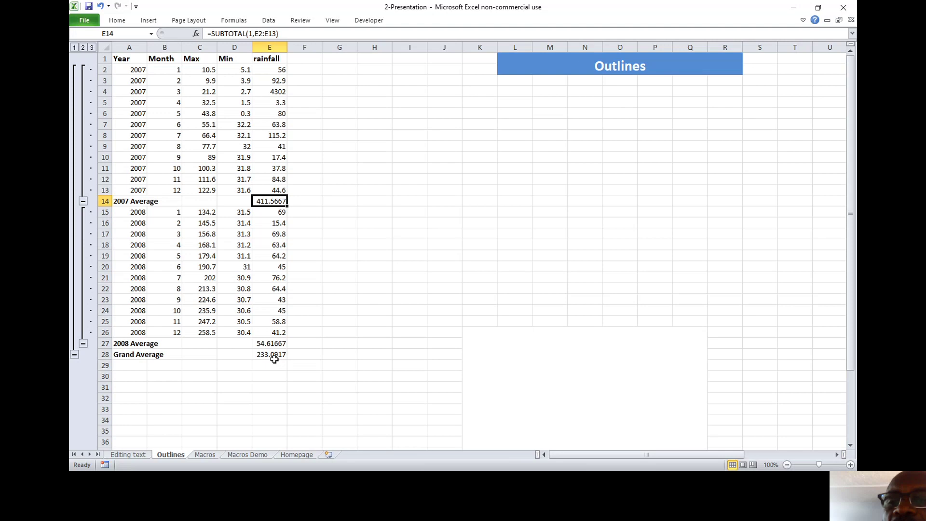
{"action": "left_click", "coordinate": [273, 355]}
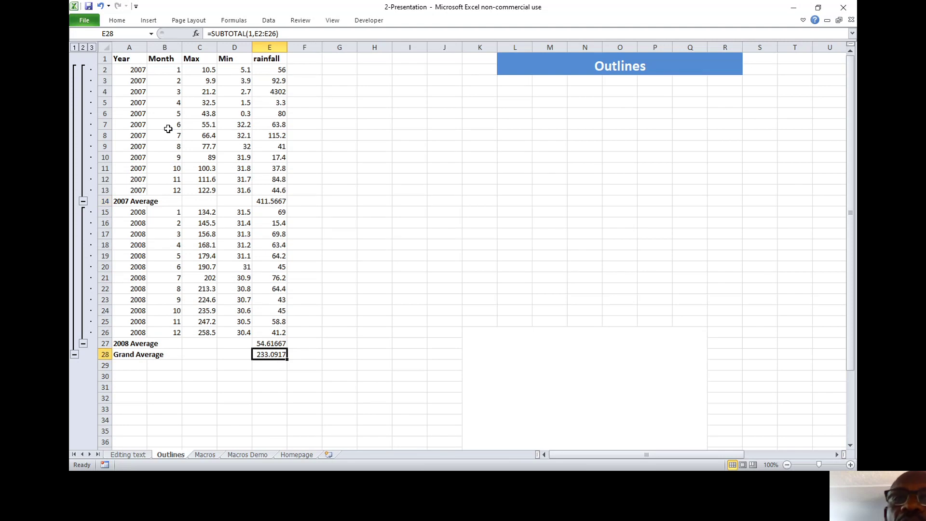
Display the subtotal outline at level 1, at level 2 and at full detail on level 3.
{"action": "left_click", "coordinate": [74, 47]}
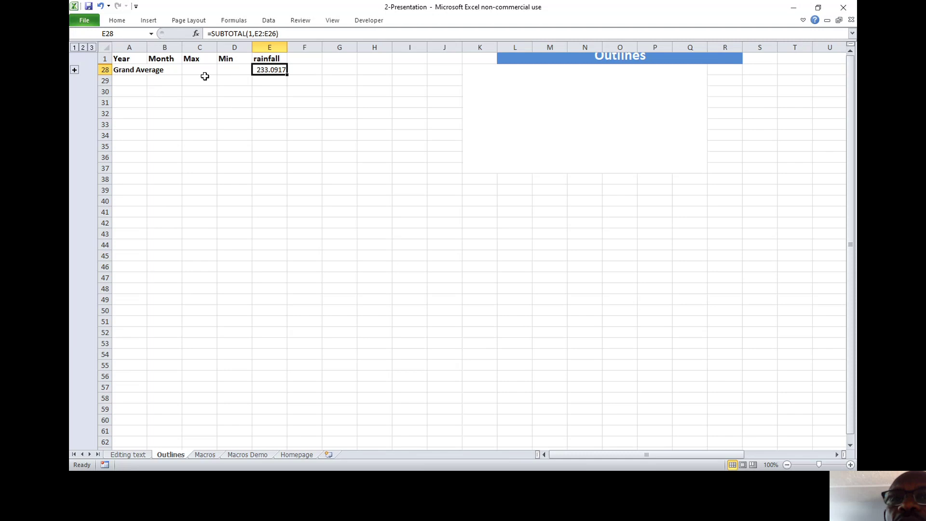
{"action": "left_click", "coordinate": [83, 47]}
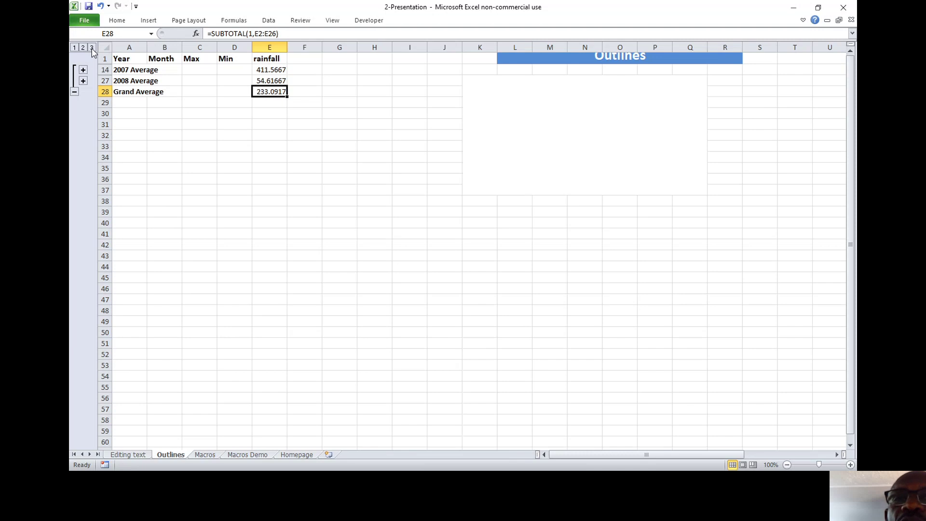
{"action": "left_click", "coordinate": [92, 47]}
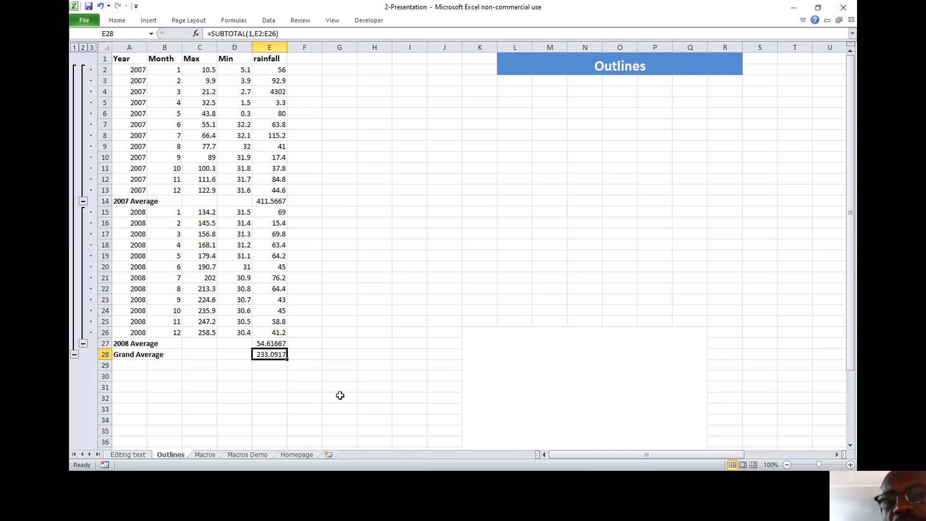
Open the Macros worksheet and compare the customer table in A1:B10 with the split-name table in J1:L10.
{"action": "left_click", "coordinate": [388, 355]}
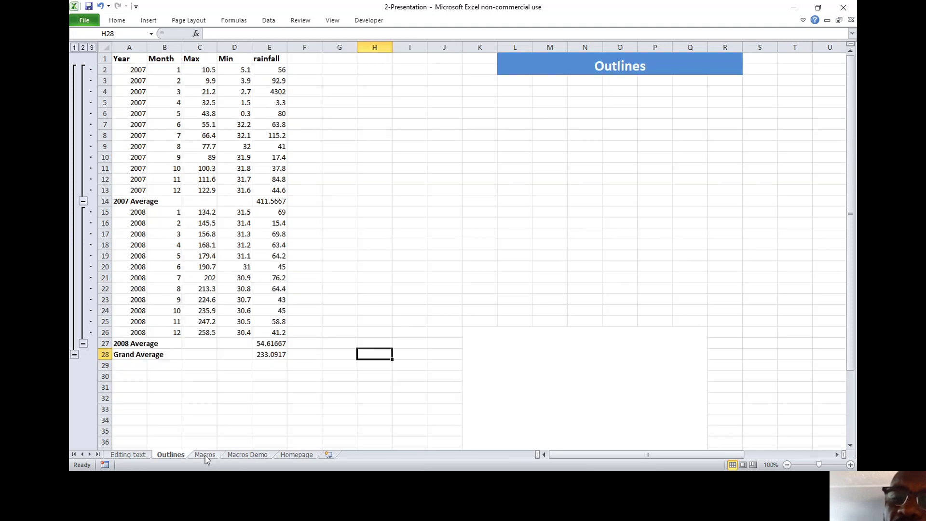
{"action": "left_click", "coordinate": [205, 456]}
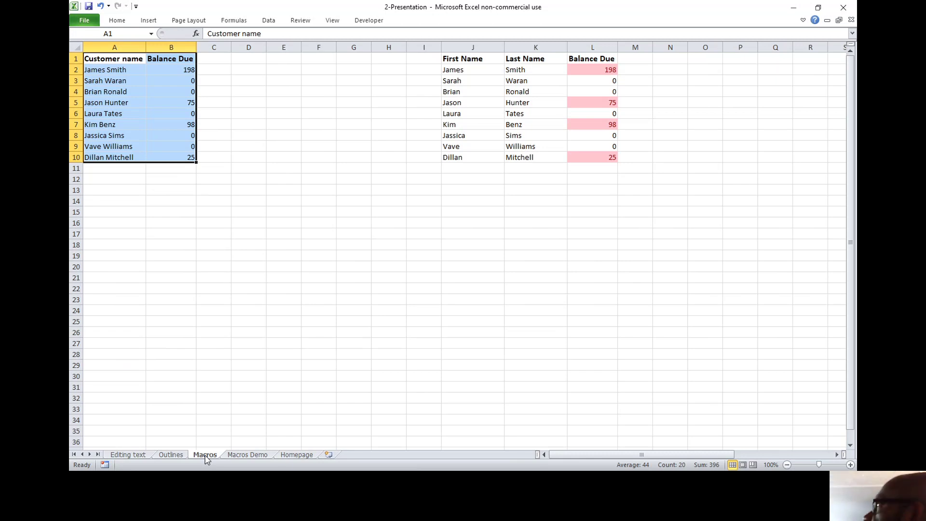
{"action": "left_click", "coordinate": [232, 160]}
{"action": "left_click", "coordinate": [101, 64]}
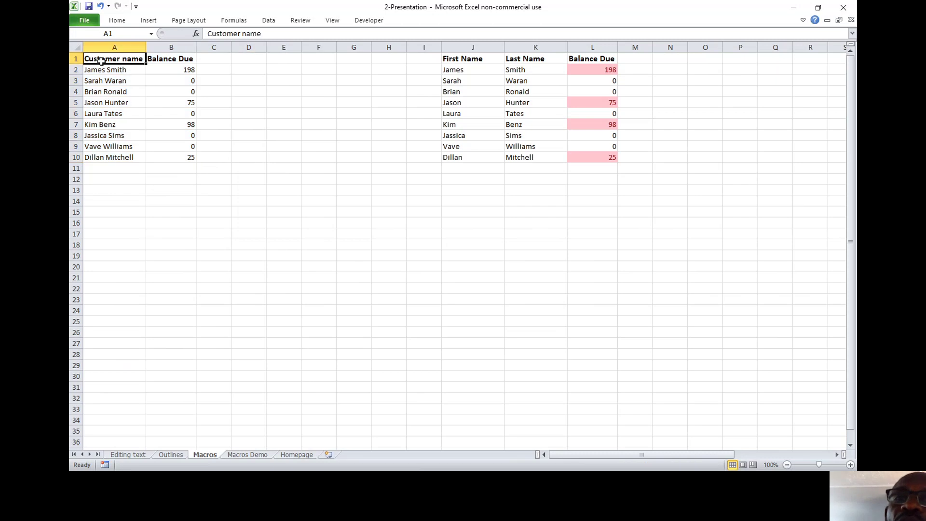
{"action": "left_click_drag", "start_coordinate": [138, 61], "coordinate": [193, 159]}
{"action": "left_click", "coordinate": [224, 176]}
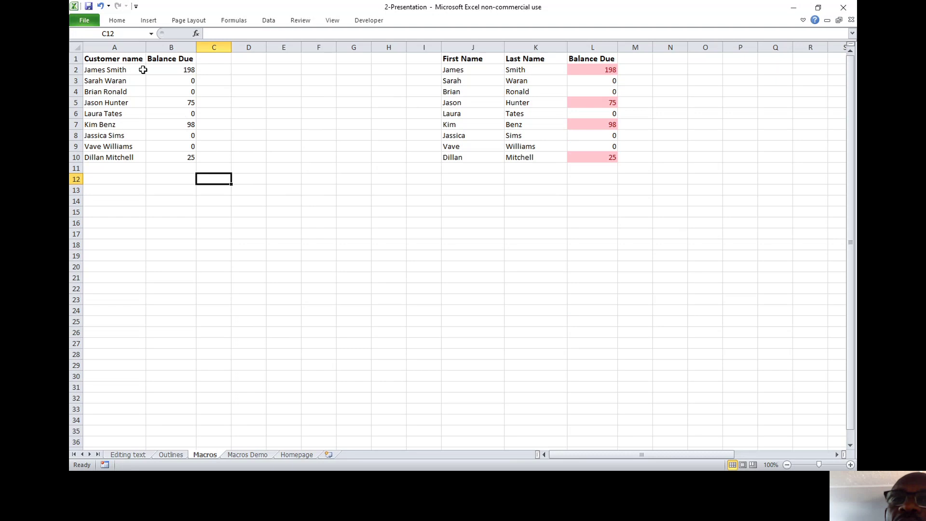
{"action": "left_click", "coordinate": [453, 58]}
{"action": "left_click_drag", "start_coordinate": [452, 59], "coordinate": [616, 162]}
{"action": "left_click", "coordinate": [366, 232]}
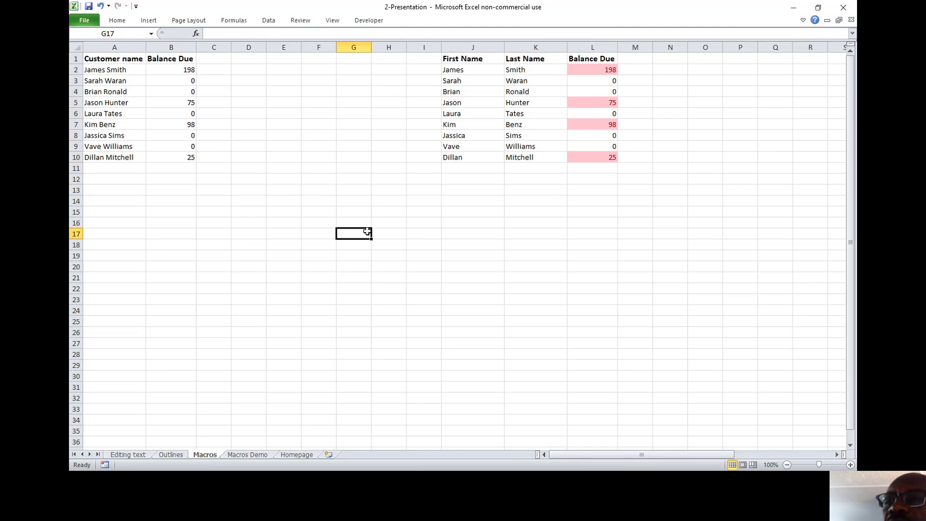
Examine the first customer's full name and the outstanding balances in B2, B5, B7 and B10.
{"action": "left_click", "coordinate": [95, 66]}
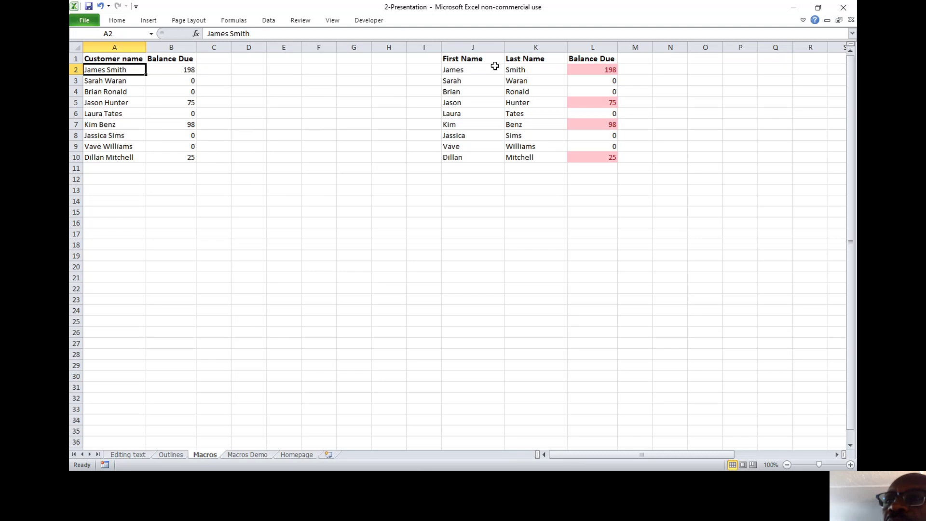
{"action": "left_click", "coordinate": [185, 71]}
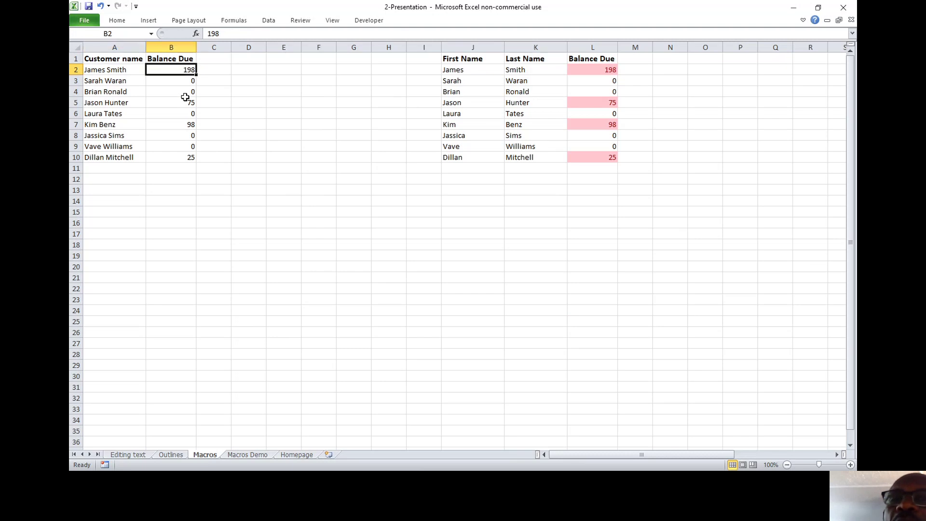
{"action": "left_click", "coordinate": [185, 102]}
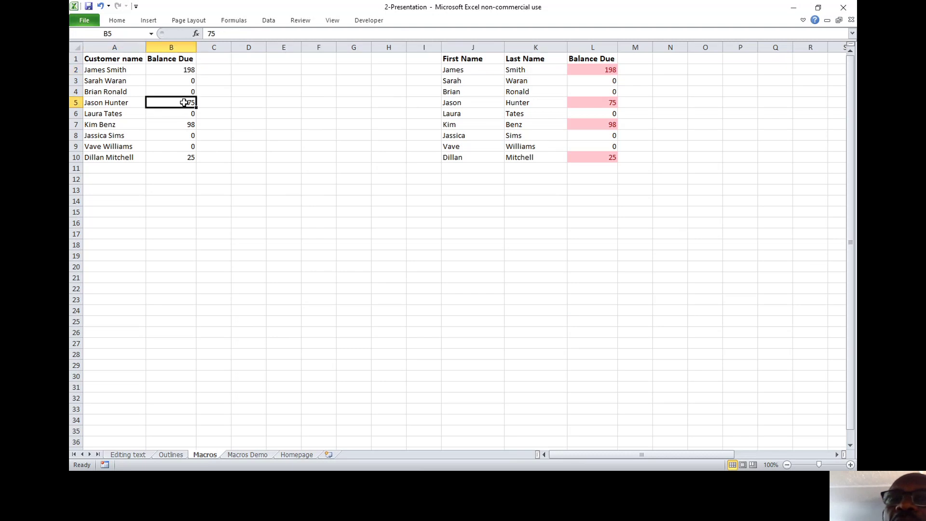
{"action": "left_click", "coordinate": [187, 127]}
{"action": "left_click", "coordinate": [187, 159]}
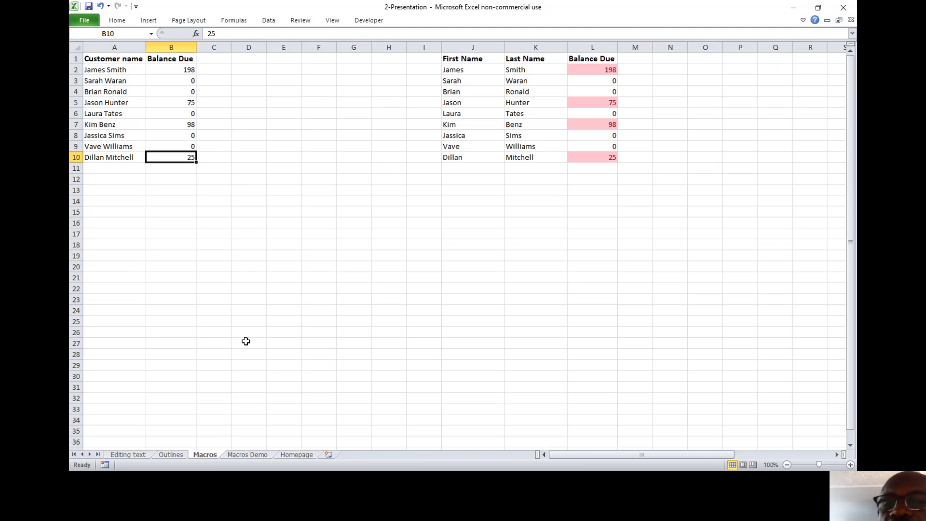
Open the Macros Demo worksheet and review its customer and balance table in A1:B10.
{"action": "left_click", "coordinate": [247, 455]}
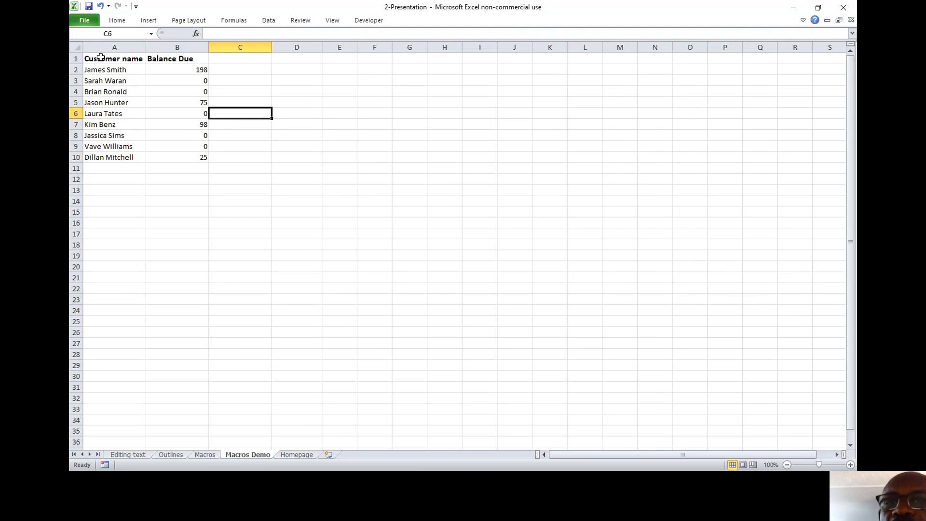
{"action": "left_click_drag", "start_coordinate": [90, 62], "coordinate": [200, 157]}
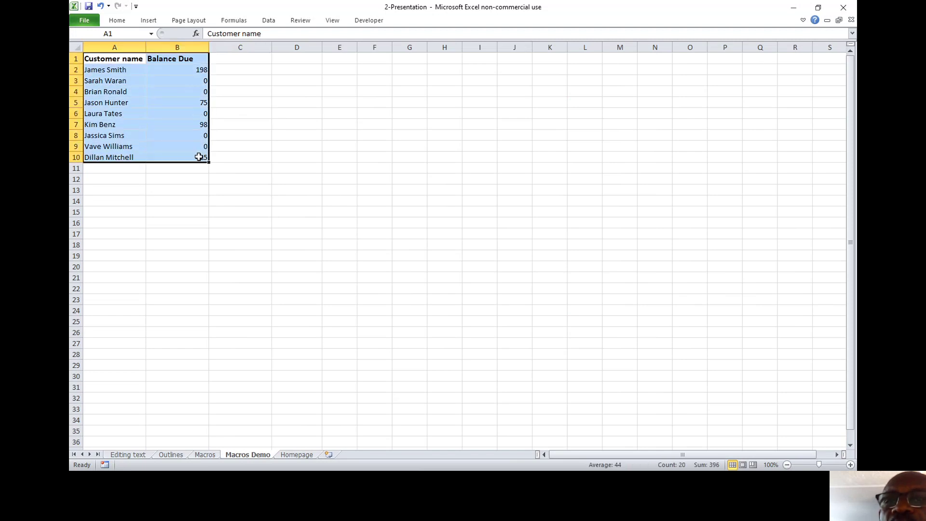
{"action": "left_click", "coordinate": [256, 198]}
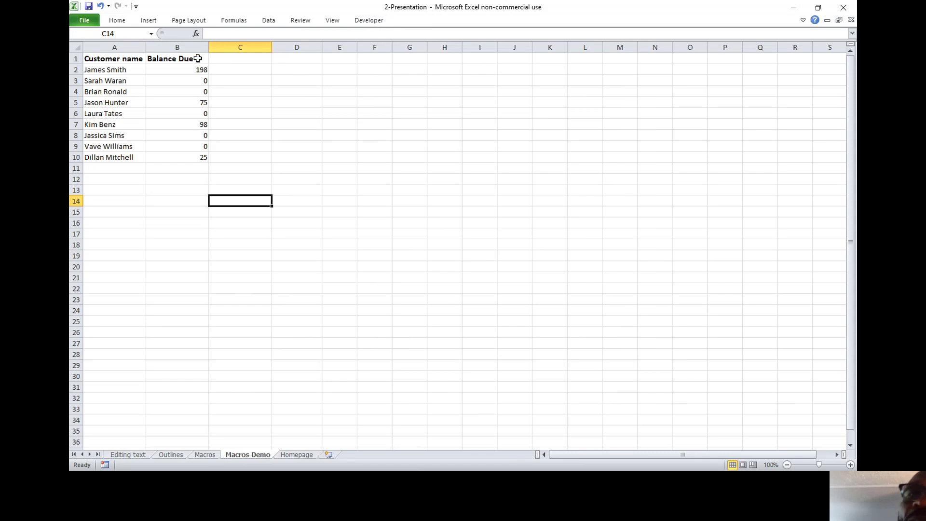
Hide the Developer tab from the ribbon through the program's ribbon customization options.
{"action": "left_click", "coordinate": [84, 21]}
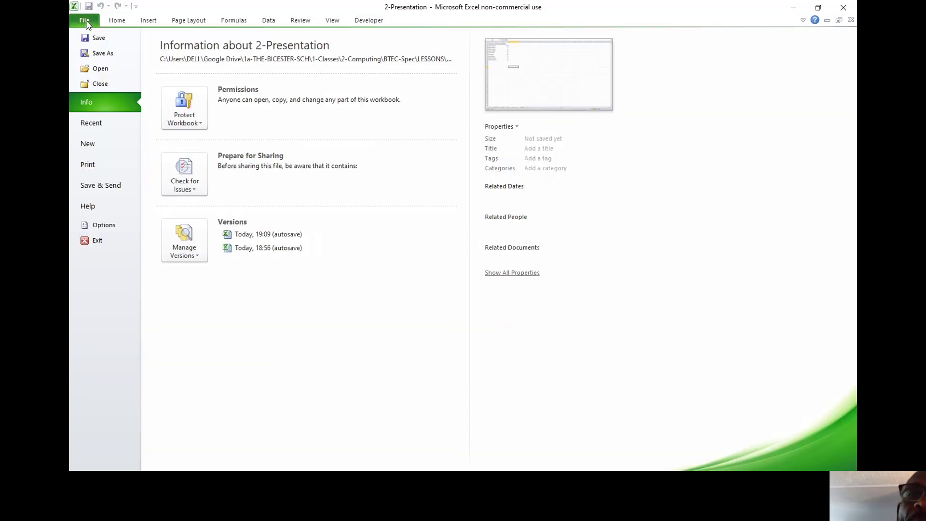
{"action": "left_click", "coordinate": [110, 227]}
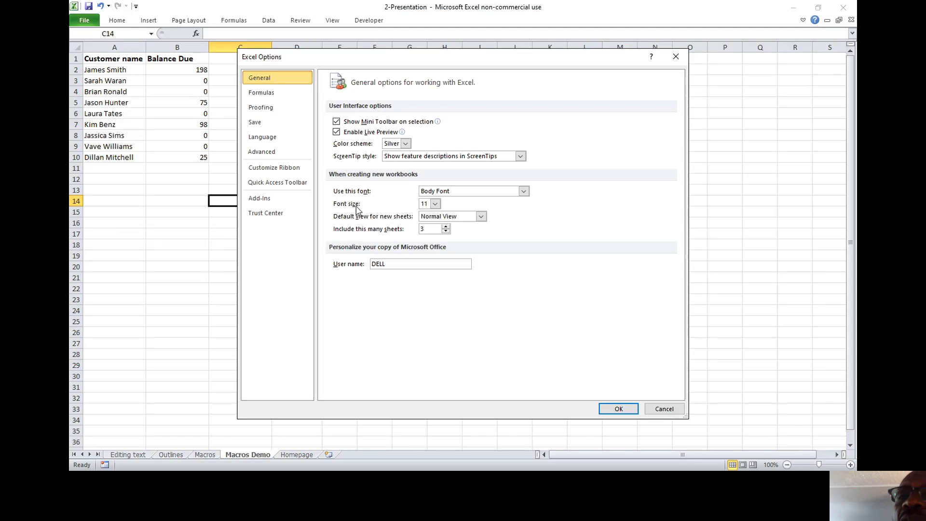
{"action": "left_click", "coordinate": [277, 169]}
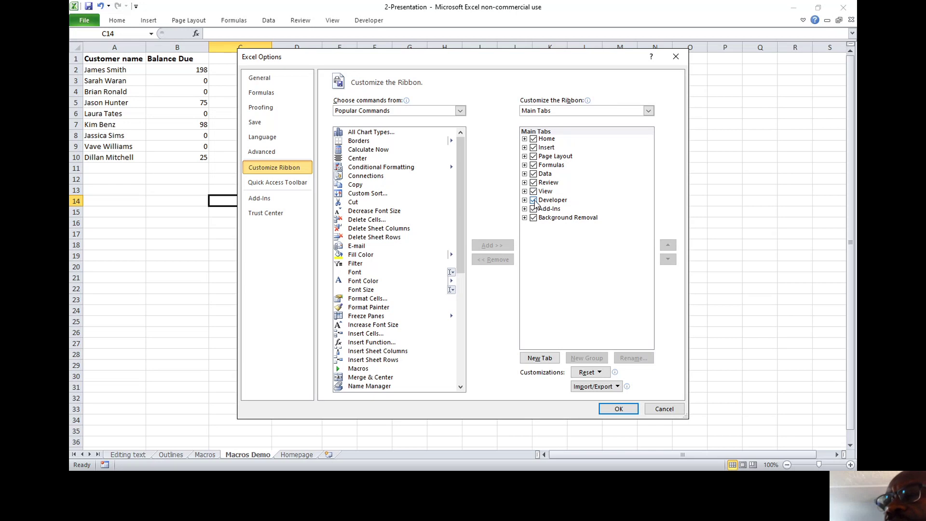
{"action": "left_click", "coordinate": [534, 200]}
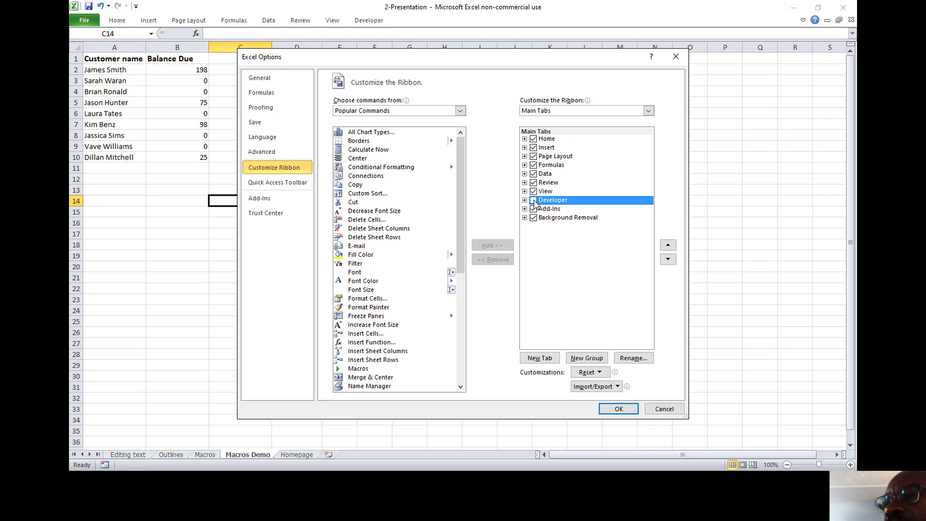
{"action": "left_click", "coordinate": [618, 408]}
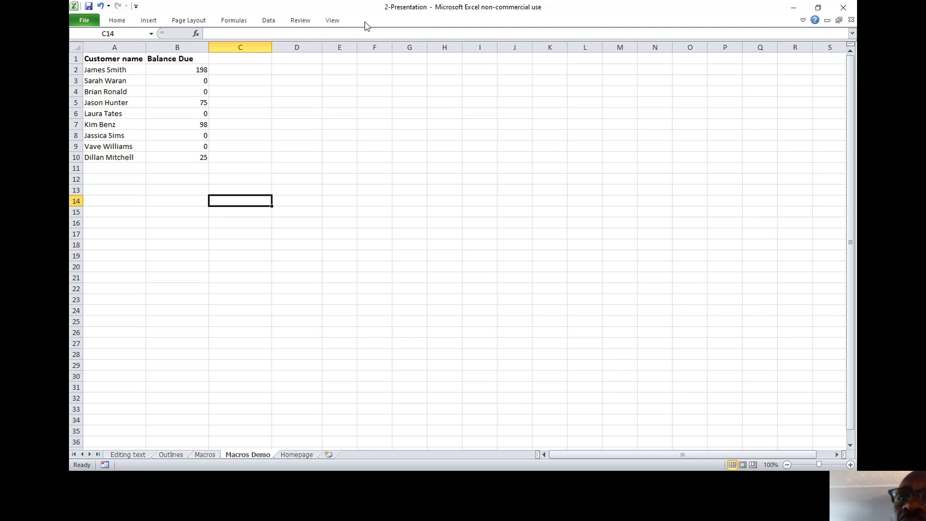
Enable the Developer main tab in the ribbon customization options.
{"action": "left_click", "coordinate": [85, 22]}
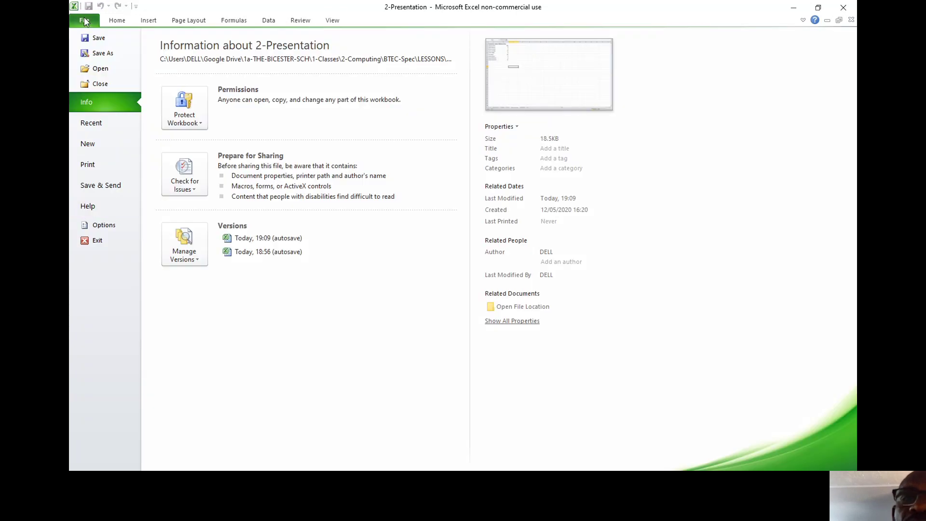
{"action": "left_click", "coordinate": [107, 227]}
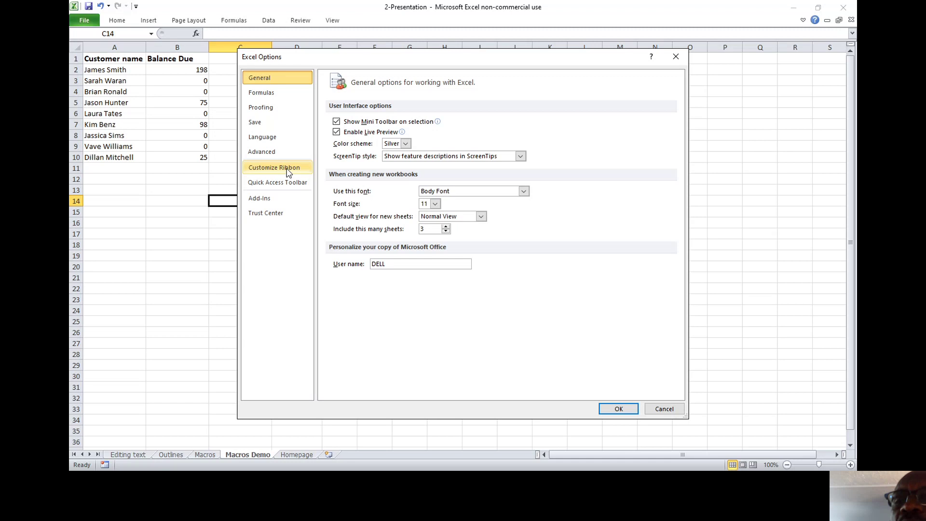
{"action": "left_click", "coordinate": [289, 173]}
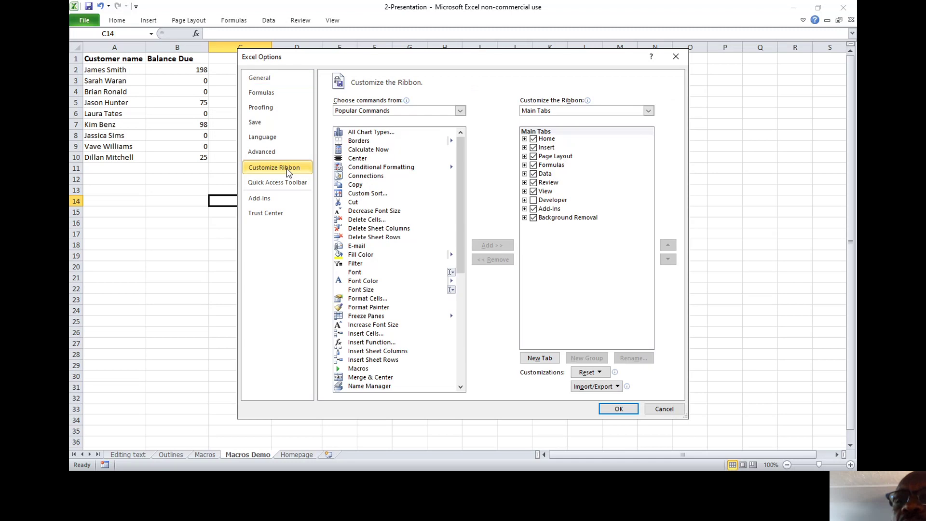
{"action": "left_click", "coordinate": [533, 199]}
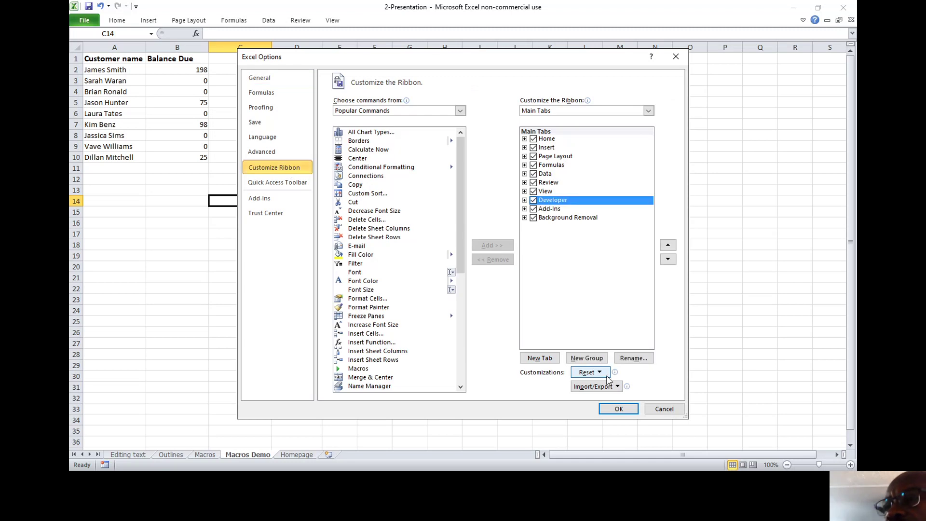
{"action": "left_click", "coordinate": [619, 408]}
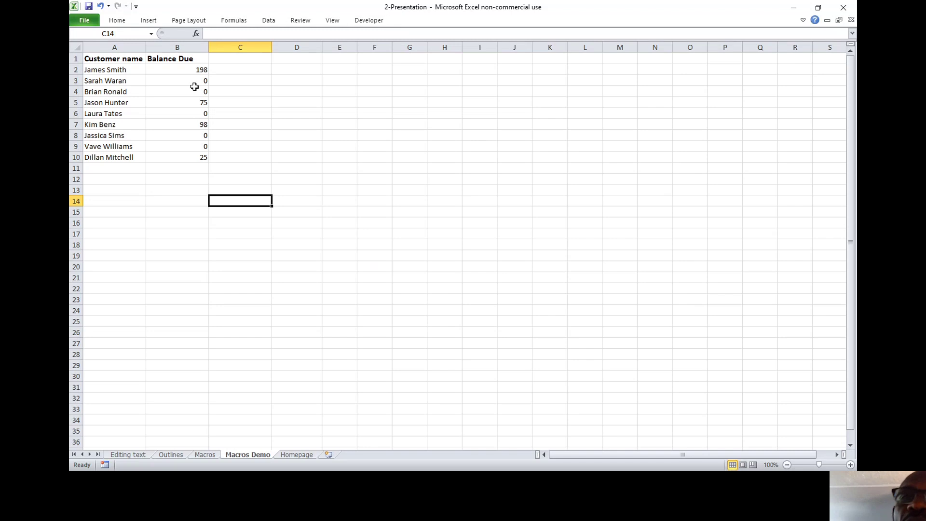
Start recording a macro named Formatting with the shortcut key Ctrl+f, stored in This Workbook.
{"action": "left_click", "coordinate": [377, 21]}
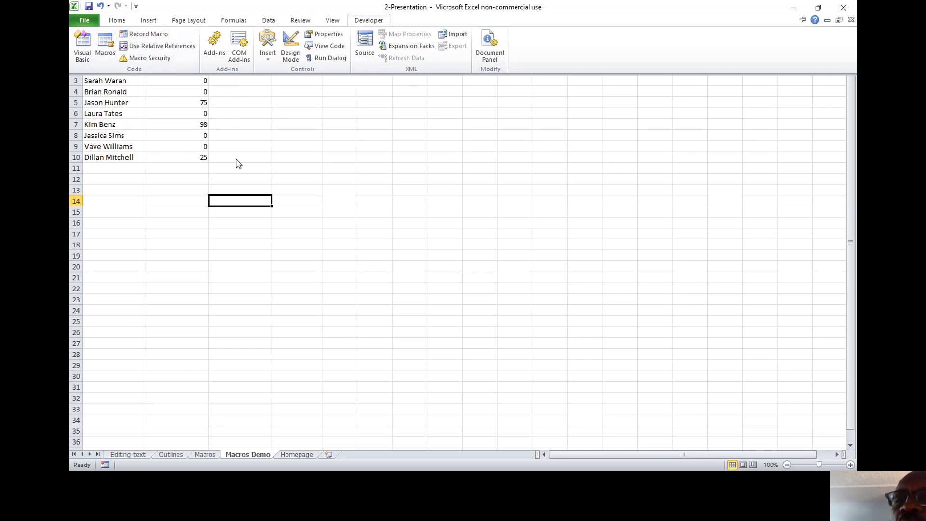
{"action": "left_click", "coordinate": [156, 38]}
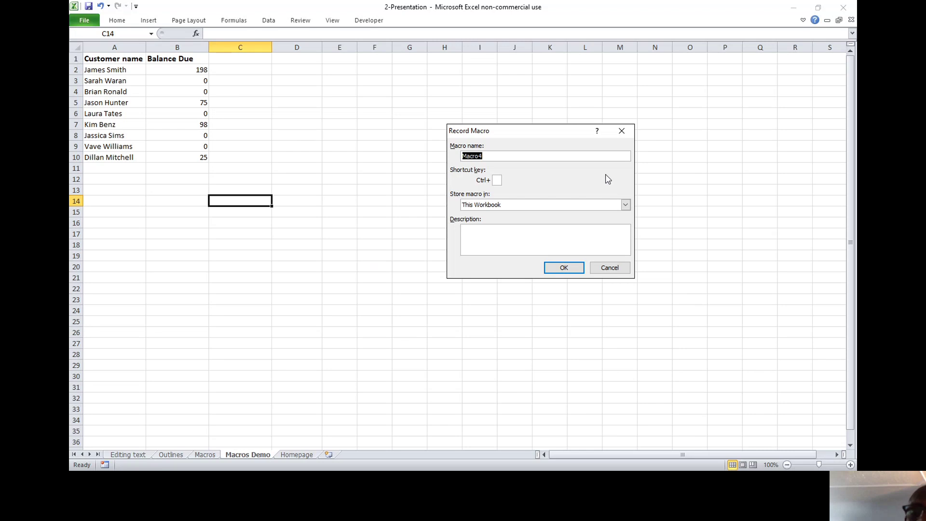
{"action": "type", "text": "Formatting"}
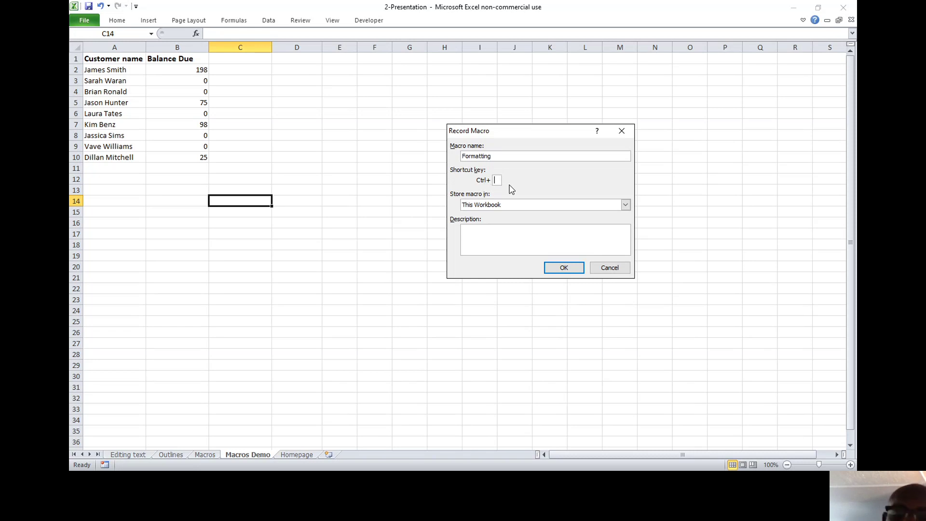
{"action": "type", "text": "f"}
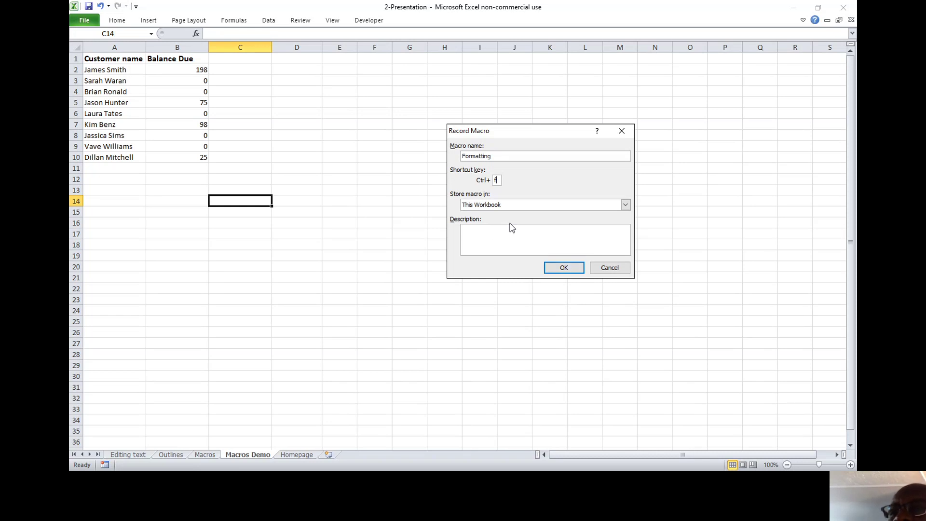
{"action": "left_click", "coordinate": [570, 268]}
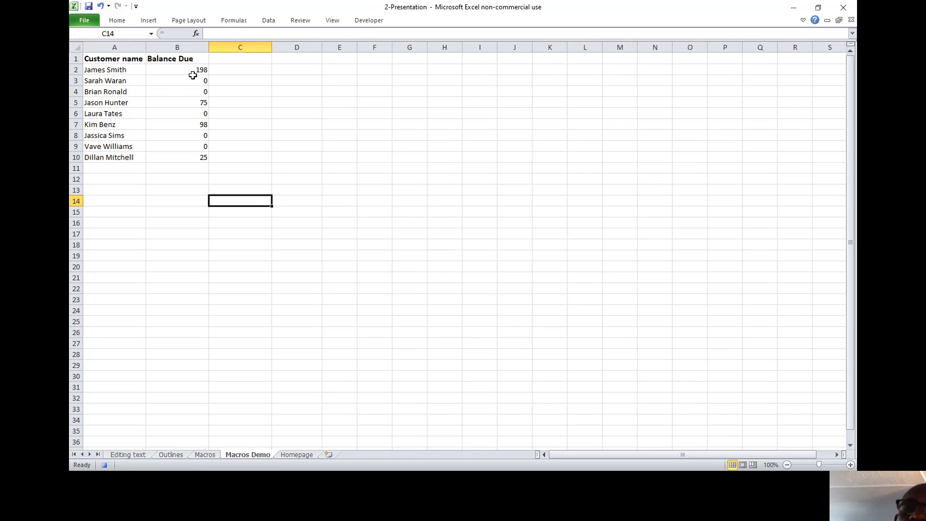
Insert an empty column between the Customer name and Balance Due columns.
{"action": "left_click", "coordinate": [160, 43]}
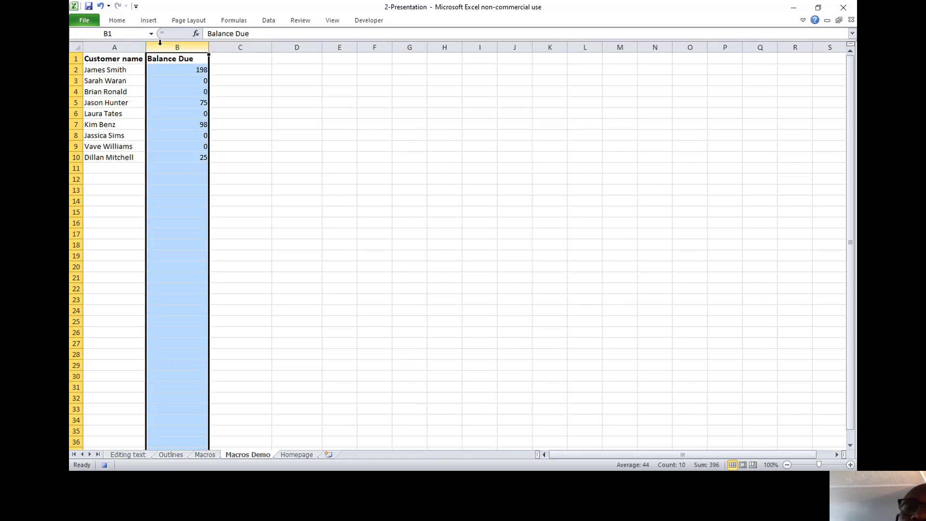
{"action": "right_click", "coordinate": [160, 43]}
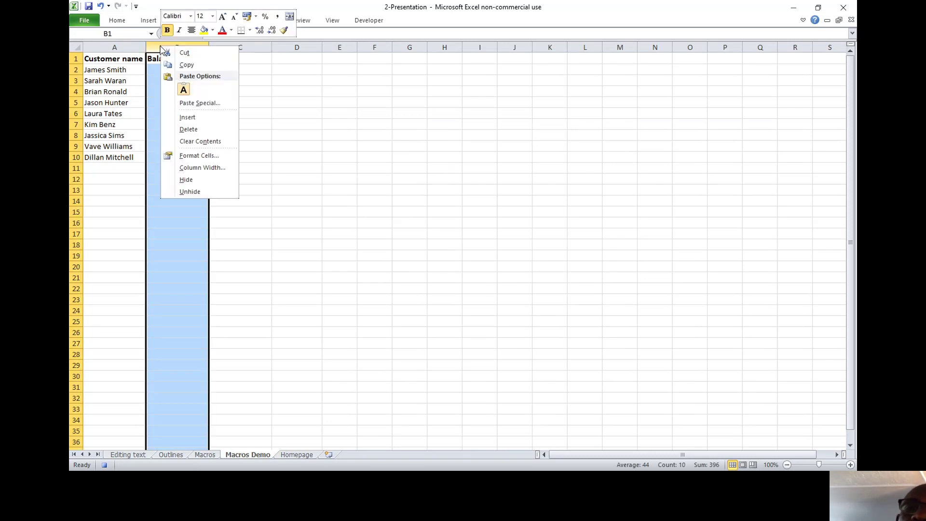
{"action": "left_click", "coordinate": [188, 117]}
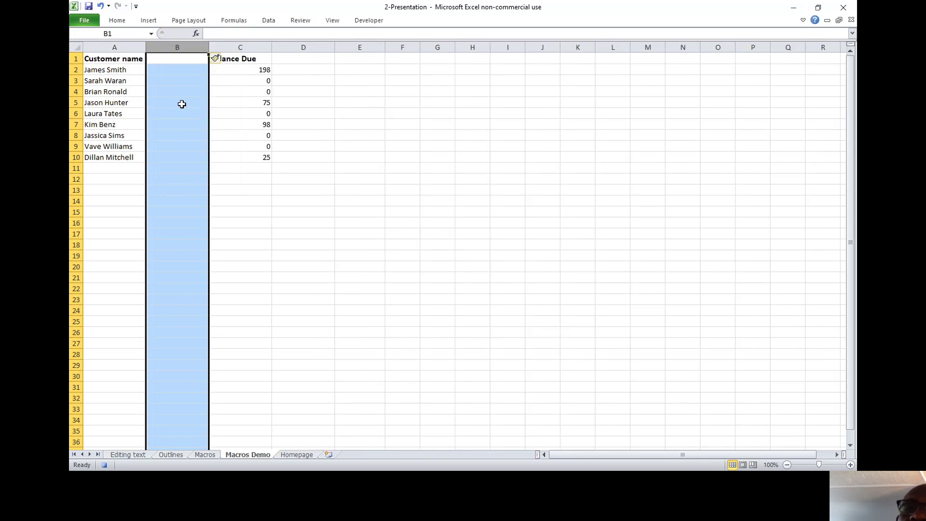
{"action": "left_click", "coordinate": [224, 169]}
Change the header in A1 to First name and enter the header Last name in B1.
{"action": "left_click", "coordinate": [117, 59]}
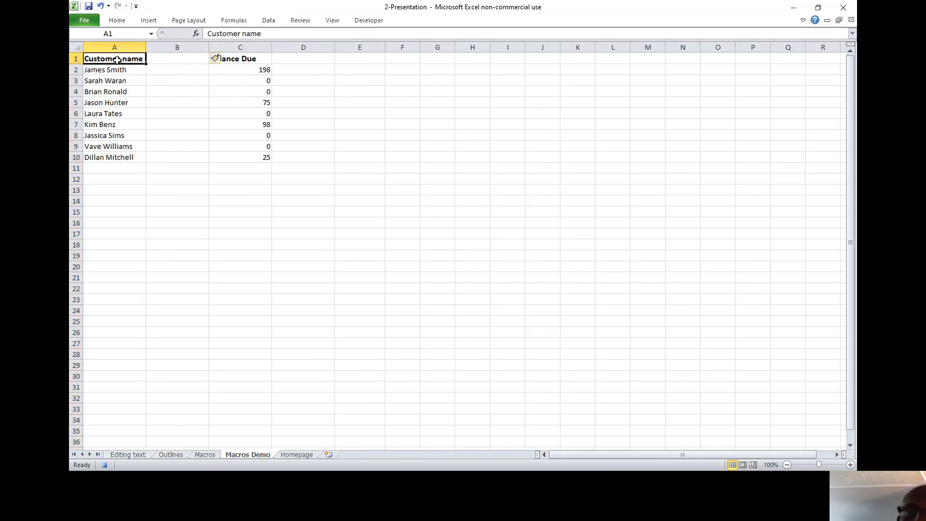
{"action": "type", "text": "Fir"}
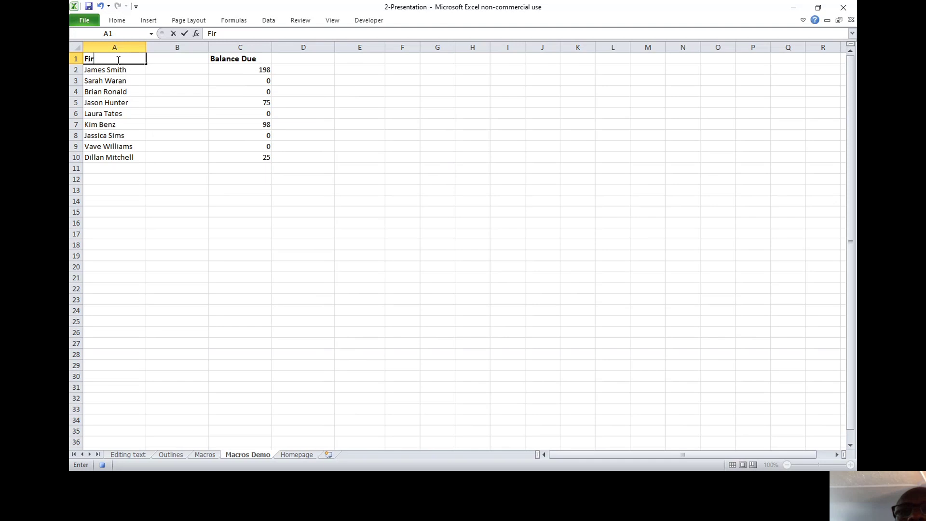
{"action": "type", "text": "st an"}
{"action": "key", "text": "BackSpace"}
{"action": "type", "text": "and"}
{"action": "key", "text": "BackSpace"}
{"action": "key", "text": "BackSpace"}
{"action": "type", "text": "nam"}
{"action": "key", "text": "Tab"}
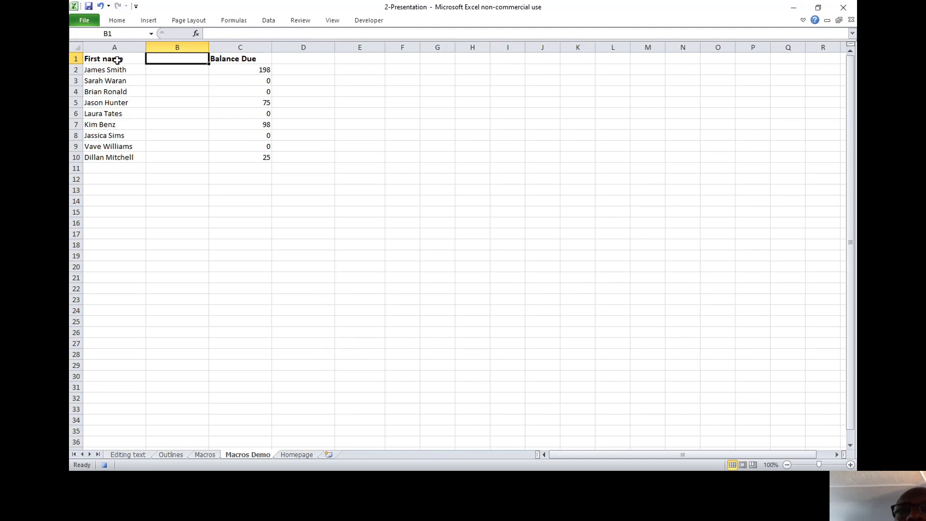
{"action": "type", "text": "Last nm"}
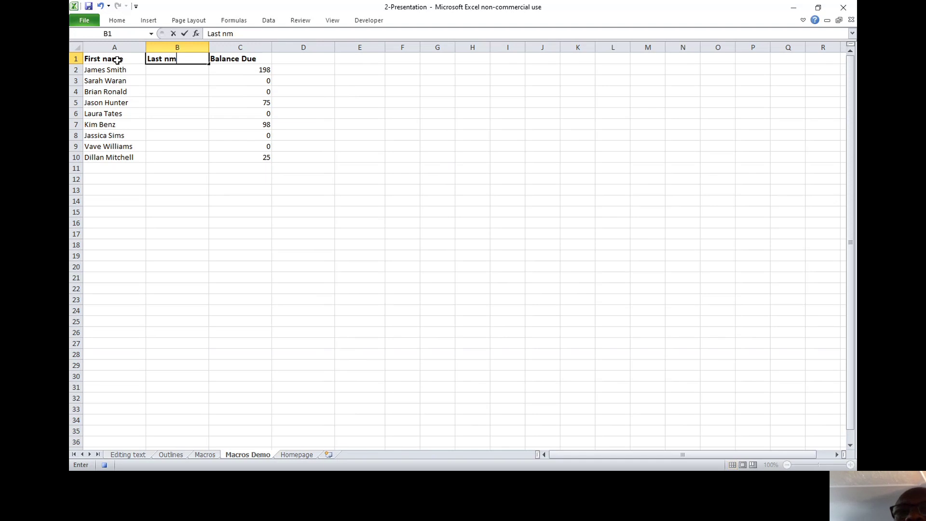
{"action": "key", "text": "BackSpace"}
{"action": "type", "text": "ame"}
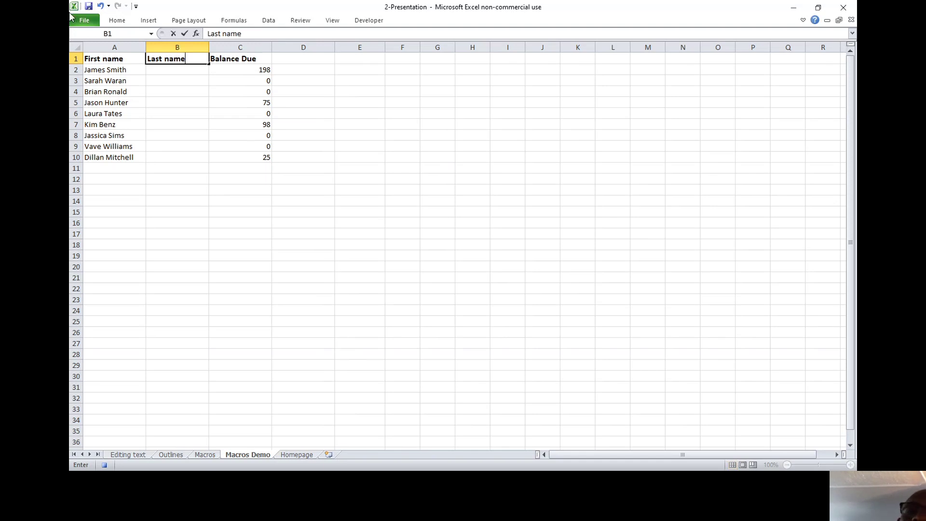
Split the full names in A2:A10 into columns A and B using Text to Columns, delimited by Space only.
{"action": "left_click_drag", "start_coordinate": [106, 70], "coordinate": [116, 157]}
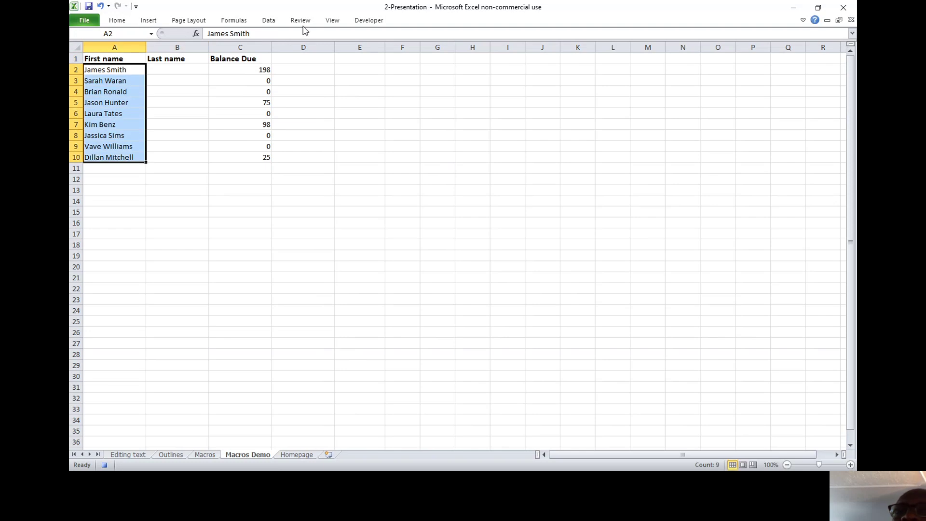
{"action": "left_click", "coordinate": [268, 20]}
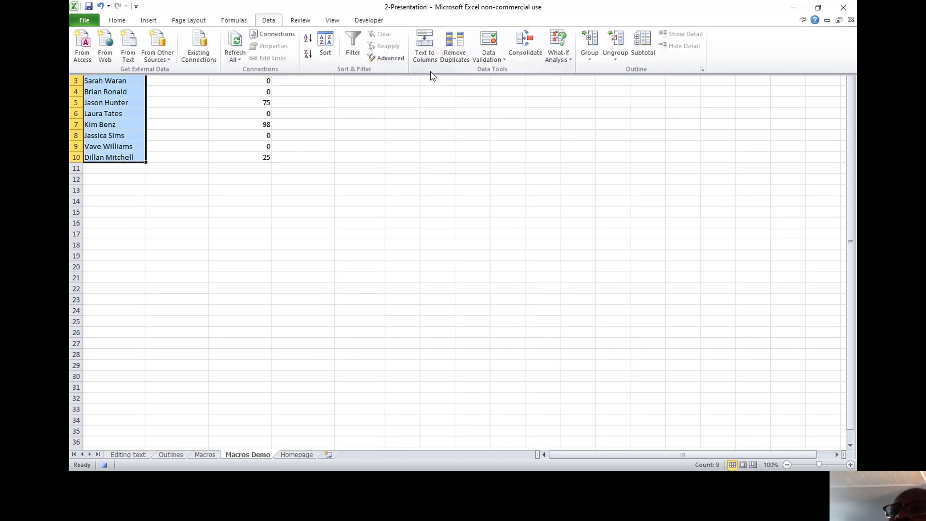
{"action": "left_click", "coordinate": [432, 56]}
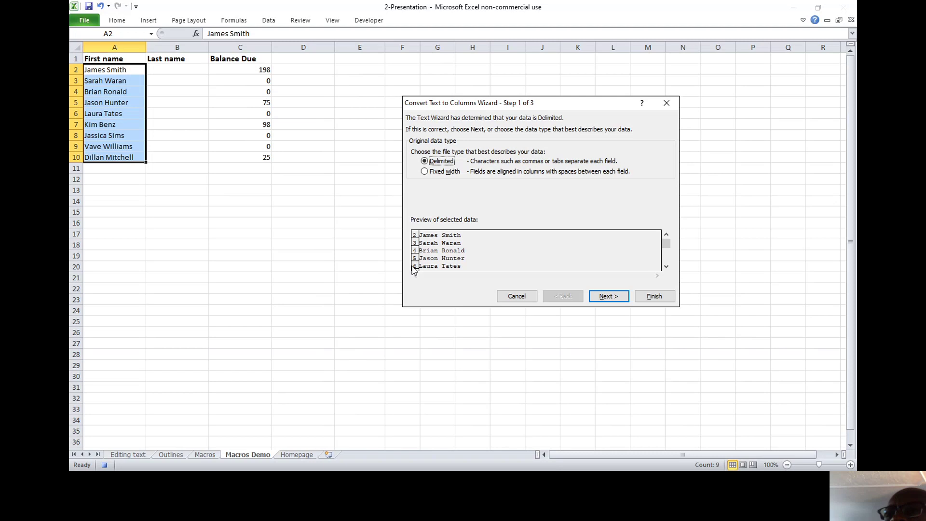
{"action": "left_click", "coordinate": [607, 295]}
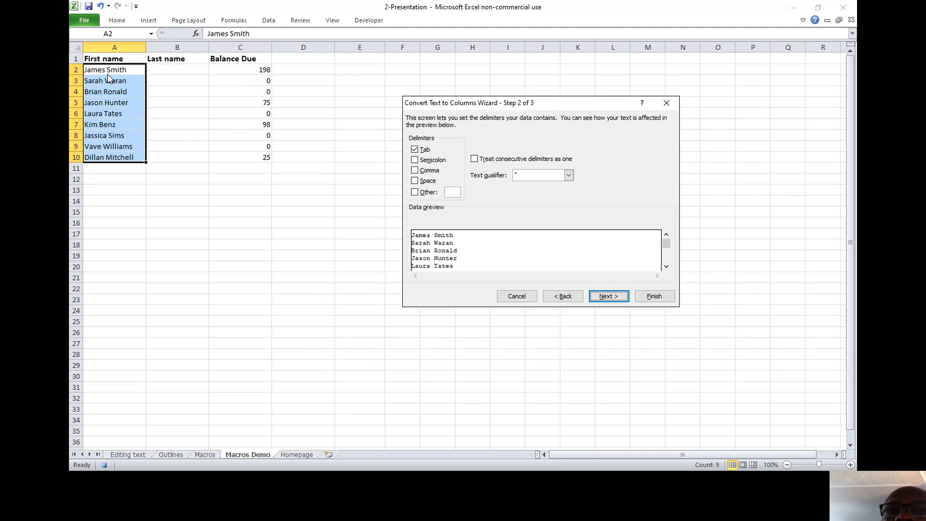
{"action": "left_click", "coordinate": [414, 181]}
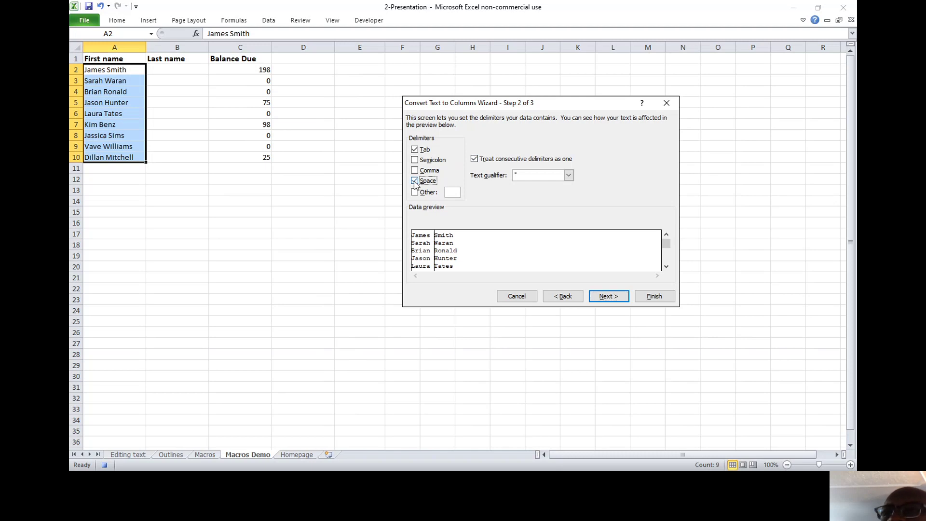
{"action": "left_click", "coordinate": [414, 149]}
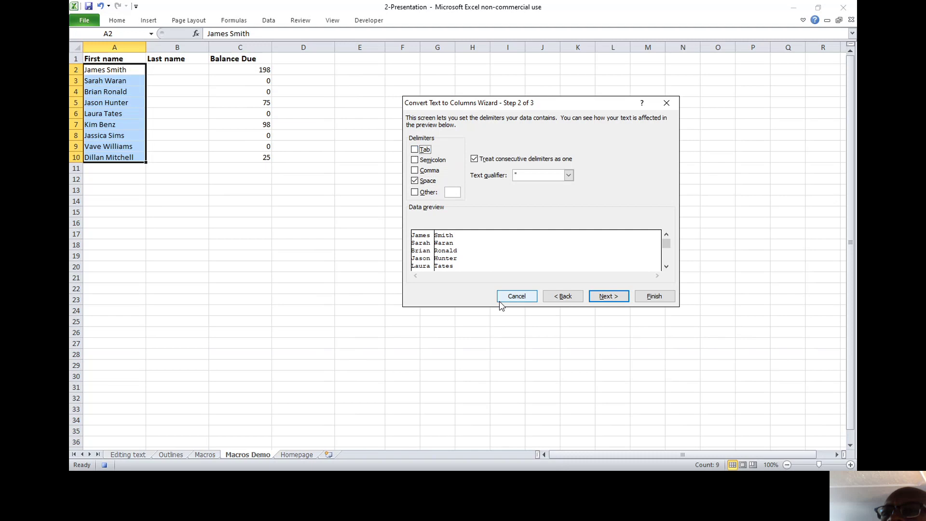
{"action": "left_click", "coordinate": [608, 296]}
{"action": "left_click", "coordinate": [654, 297]}
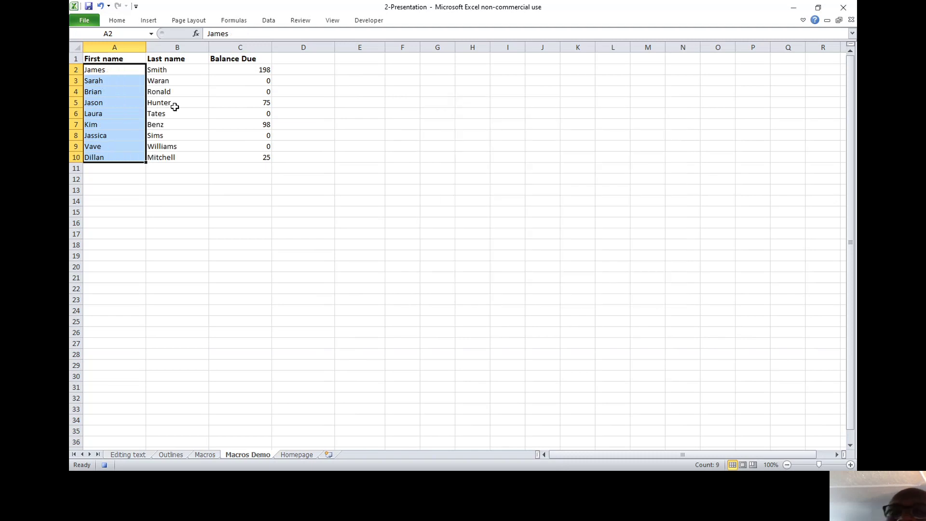
{"action": "left_click", "coordinate": [195, 103]}
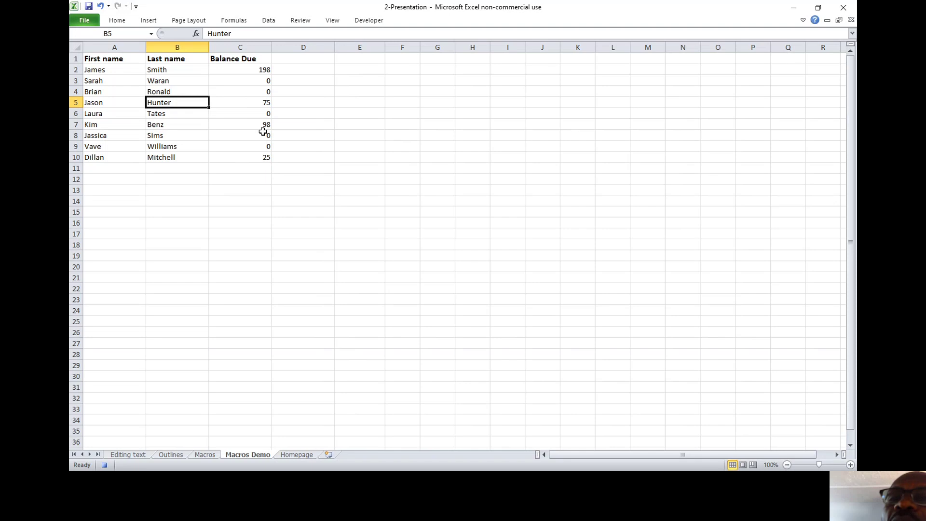
Highlight Balance Due values in C2:C10 greater than 0 with Light Red Fill with Dark Red Text.
{"action": "left_click_drag", "start_coordinate": [257, 69], "coordinate": [257, 152]}
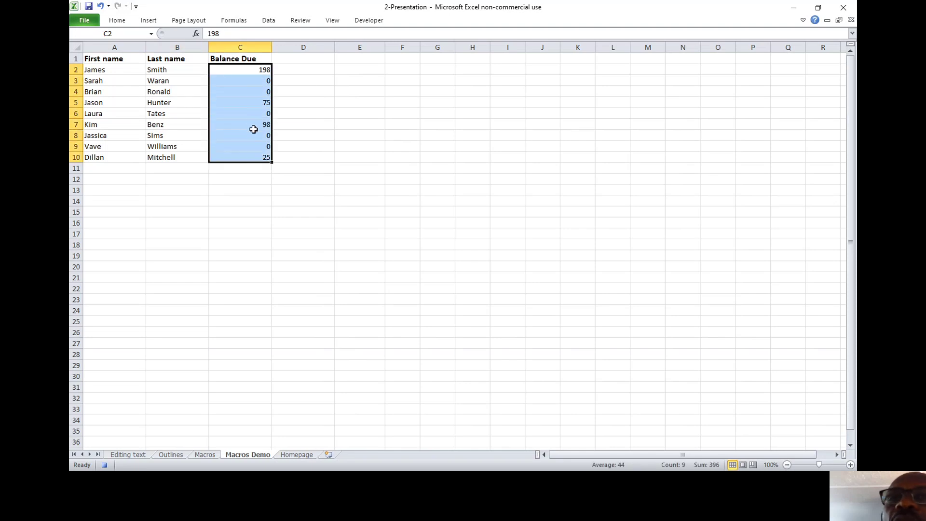
{"action": "left_click", "coordinate": [118, 20]}
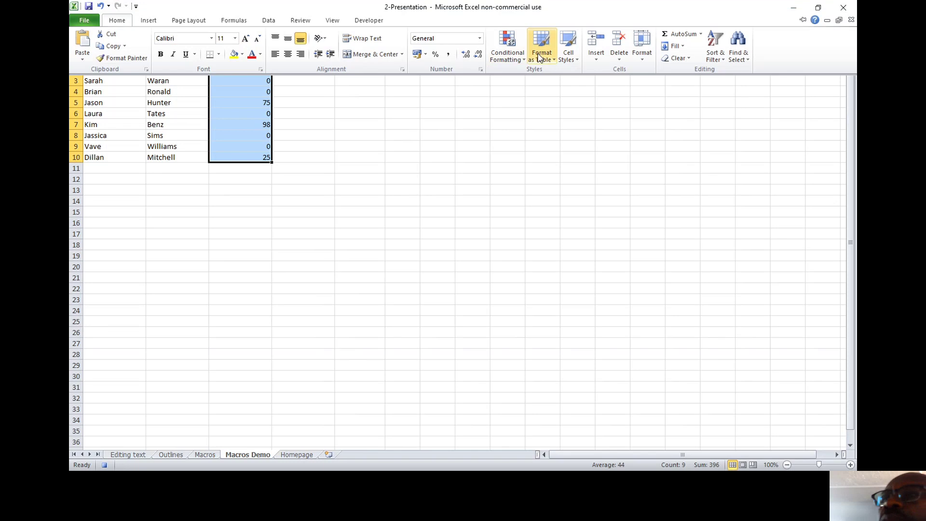
{"action": "left_click", "coordinate": [518, 59]}
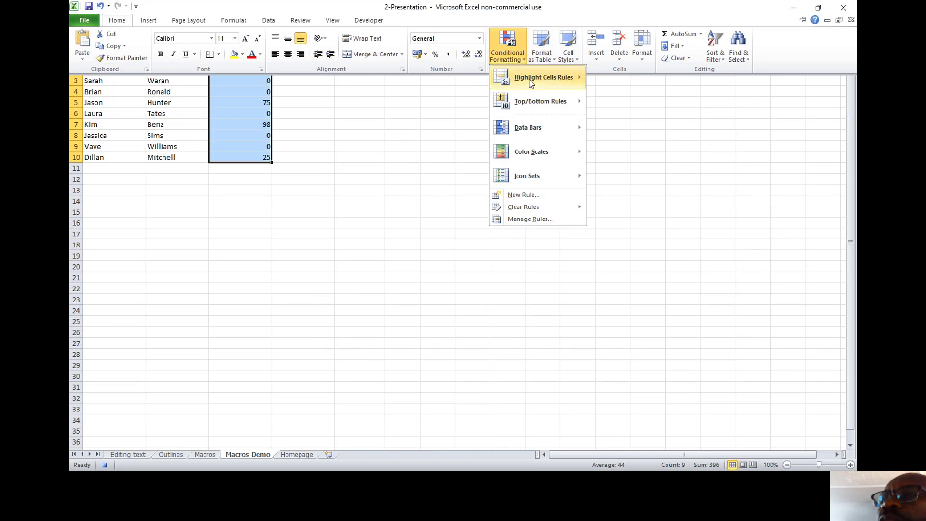
{"action": "mouse_move", "coordinate": [535, 85]}
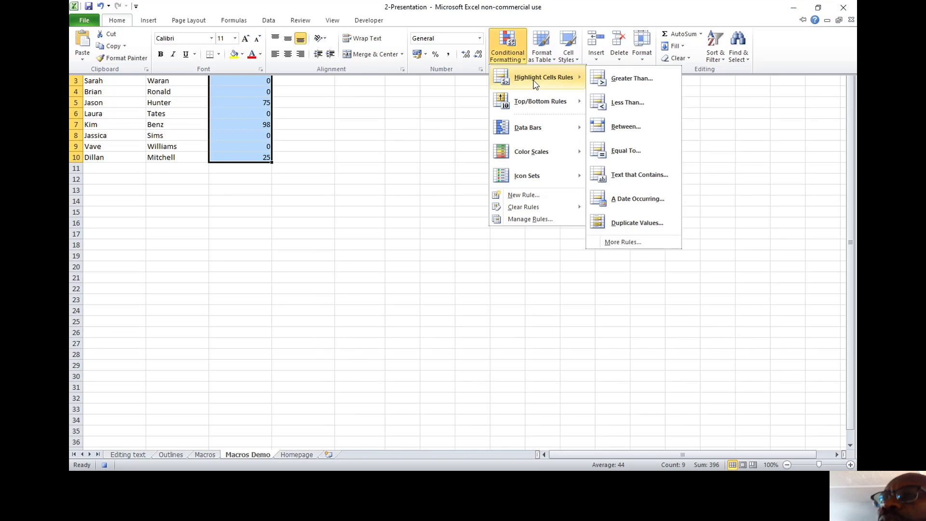
{"action": "left_click", "coordinate": [631, 79]}
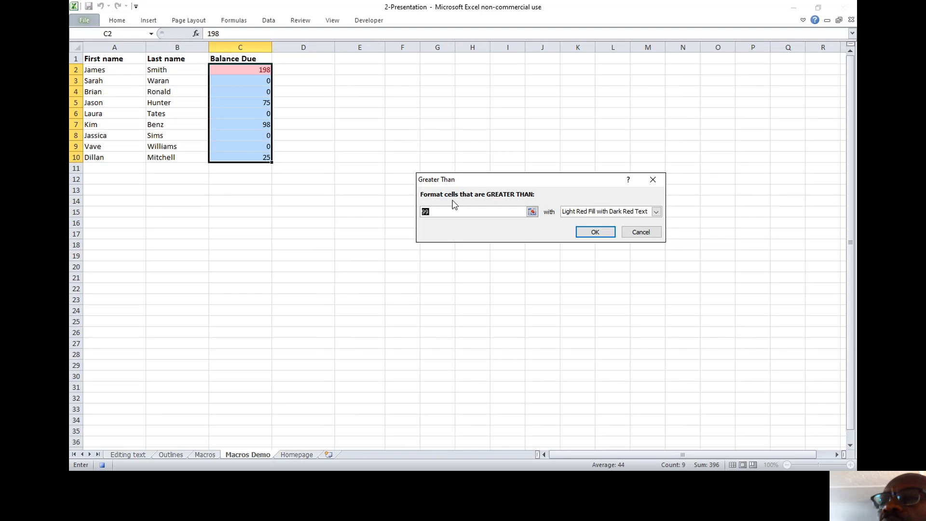
{"action": "type", "text": "0"}
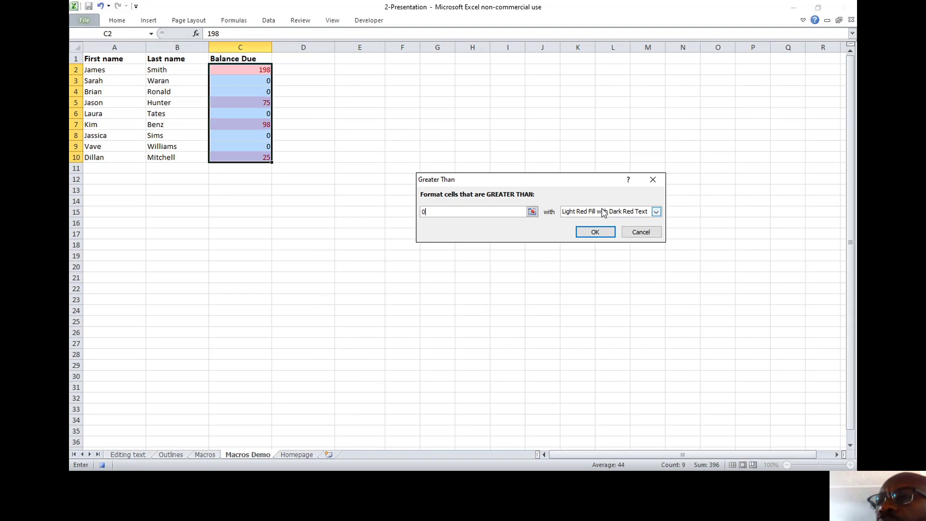
{"action": "left_click", "coordinate": [604, 234]}
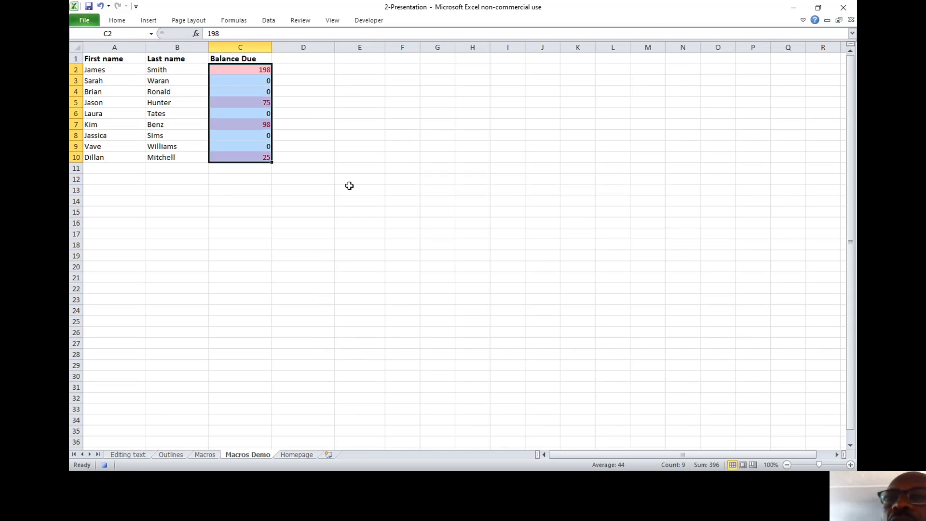
Select cell C2 and stop recording the macro.
{"action": "left_click", "coordinate": [241, 72]}
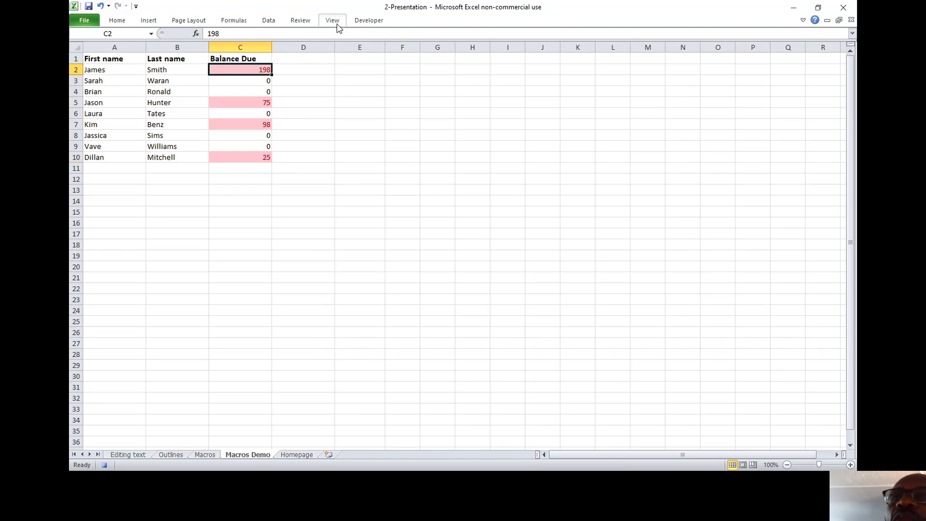
{"action": "left_click", "coordinate": [369, 20]}
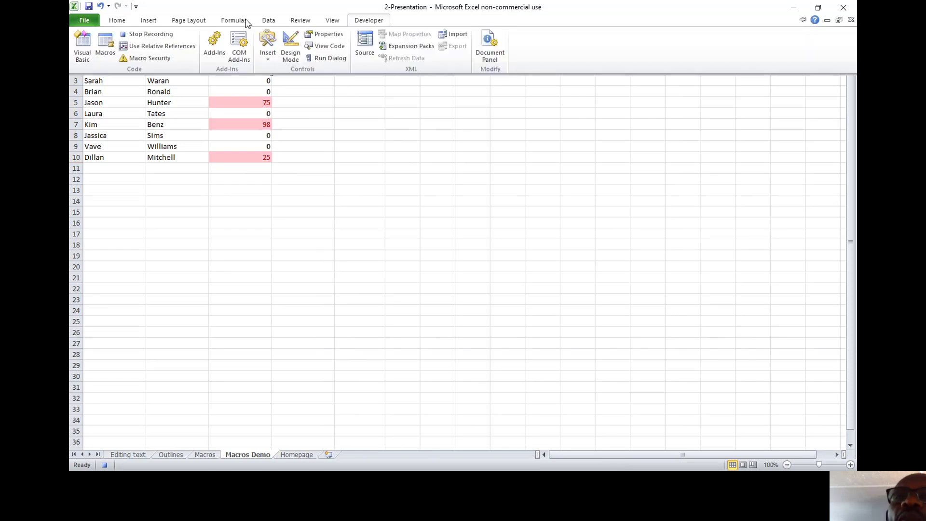
{"action": "left_click", "coordinate": [150, 34]}
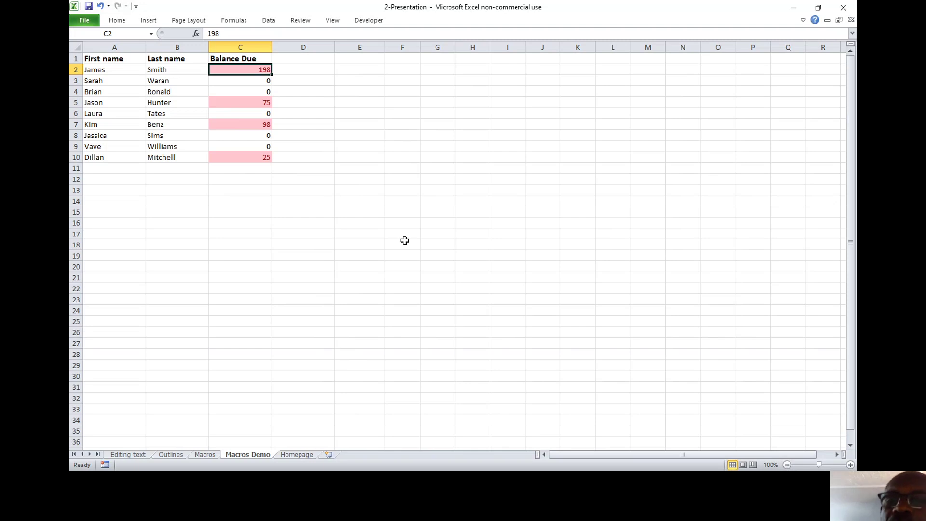
Copy the customer table A1:B10 from the Macros sheet into a new worksheet at A1 and autofit column B.
{"action": "left_click", "coordinate": [205, 454]}
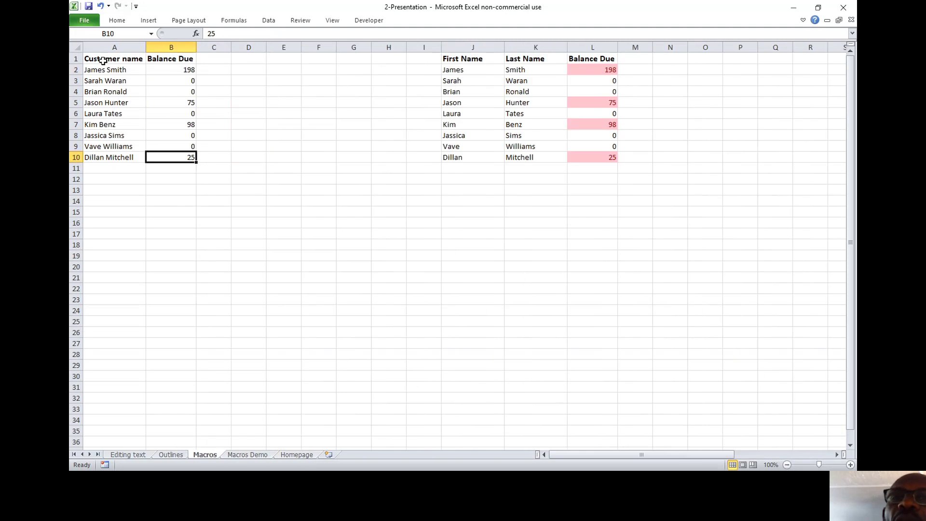
{"action": "left_click_drag", "start_coordinate": [99, 60], "coordinate": [191, 155]}
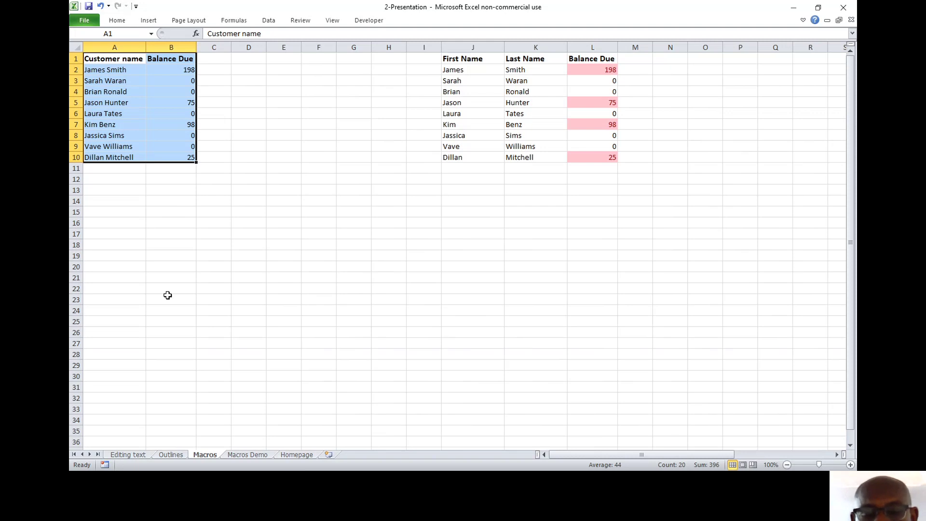
{"action": "key", "text": "ctrl+c"}
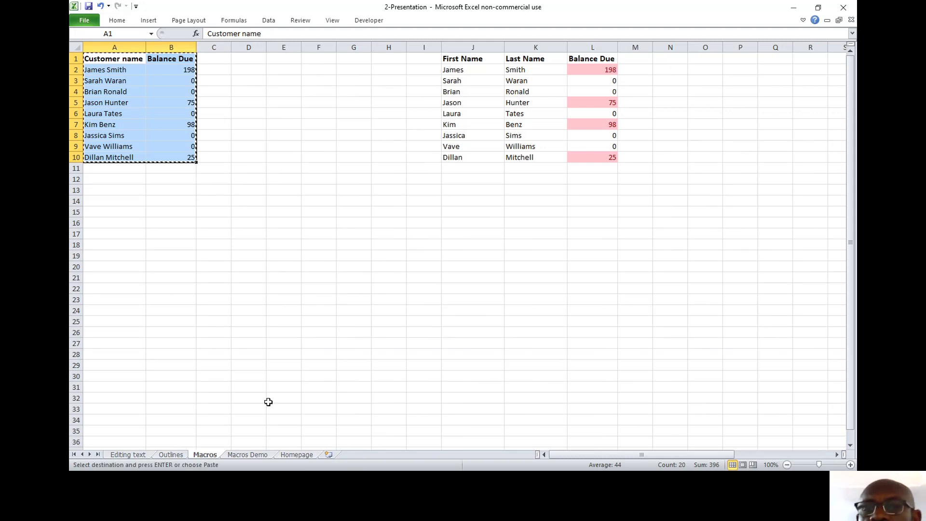
{"action": "left_click", "coordinate": [328, 455]}
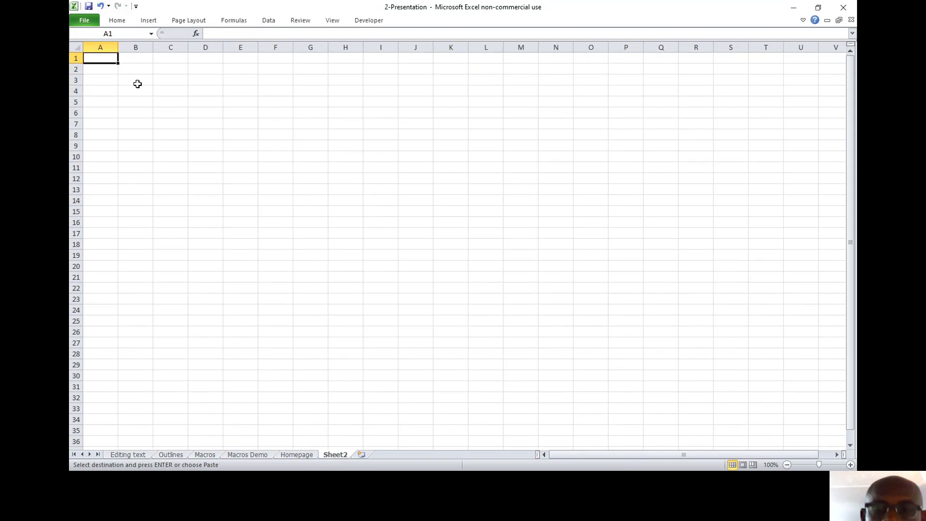
{"action": "key", "text": "ctrl+v"}
{"action": "double_click", "coordinate": [153, 47]}
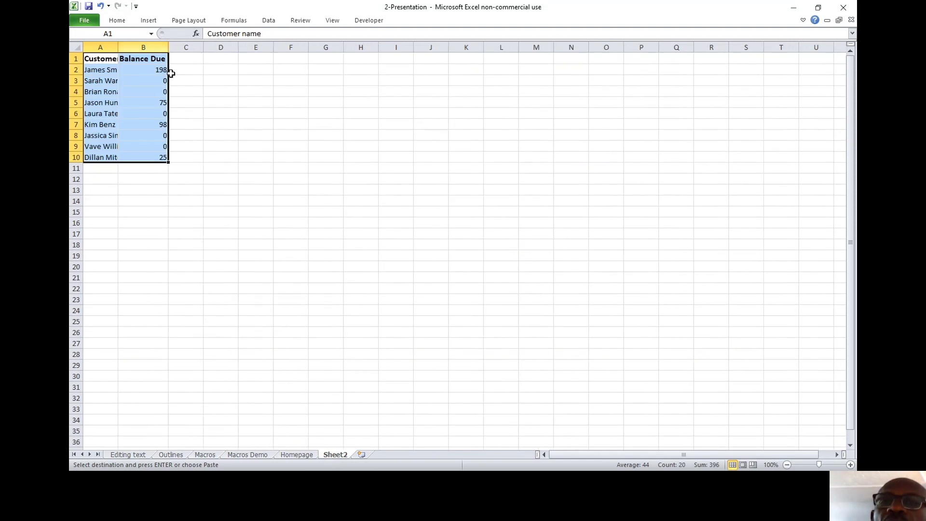
{"action": "left_click", "coordinate": [218, 101]}
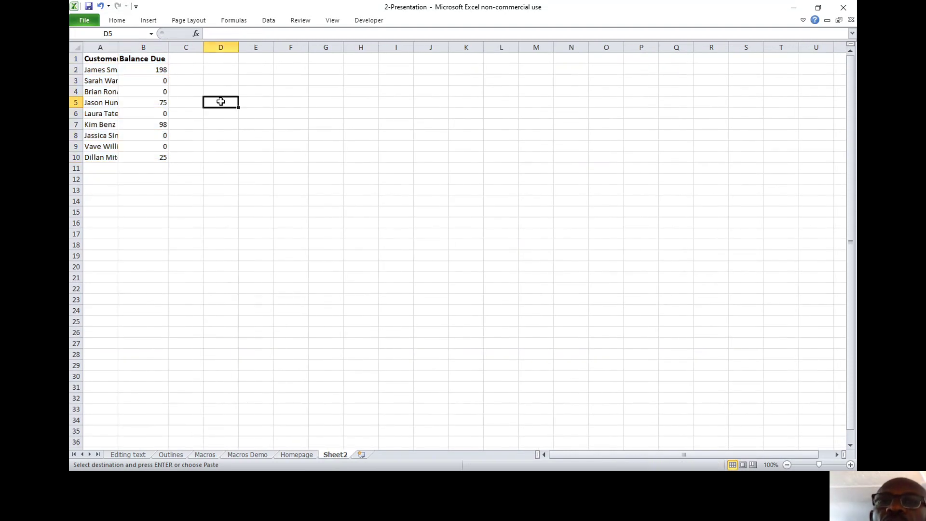
Run the Formatting macro on the pasted customer table, starting from cell A1.
{"action": "left_click", "coordinate": [100, 60]}
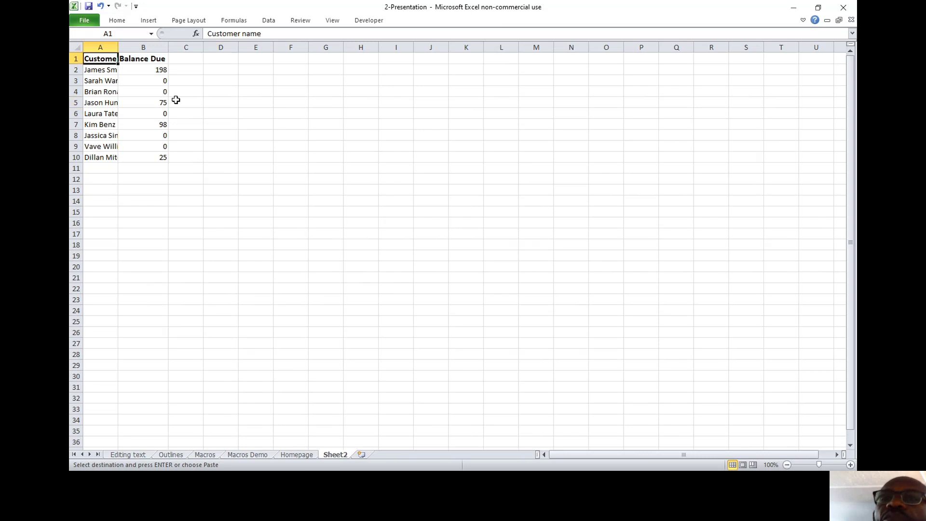
{"action": "left_click", "coordinate": [374, 23]}
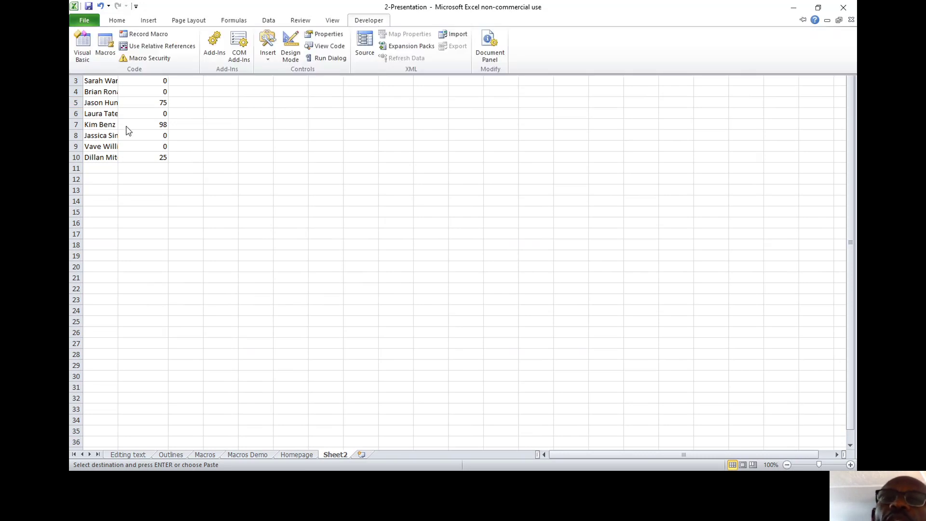
{"action": "left_click", "coordinate": [107, 48]}
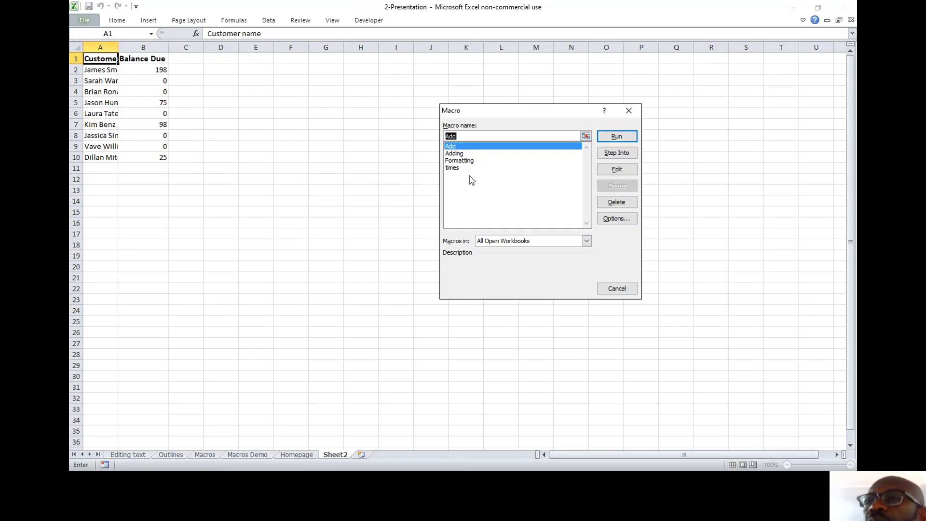
{"action": "left_click", "coordinate": [472, 162]}
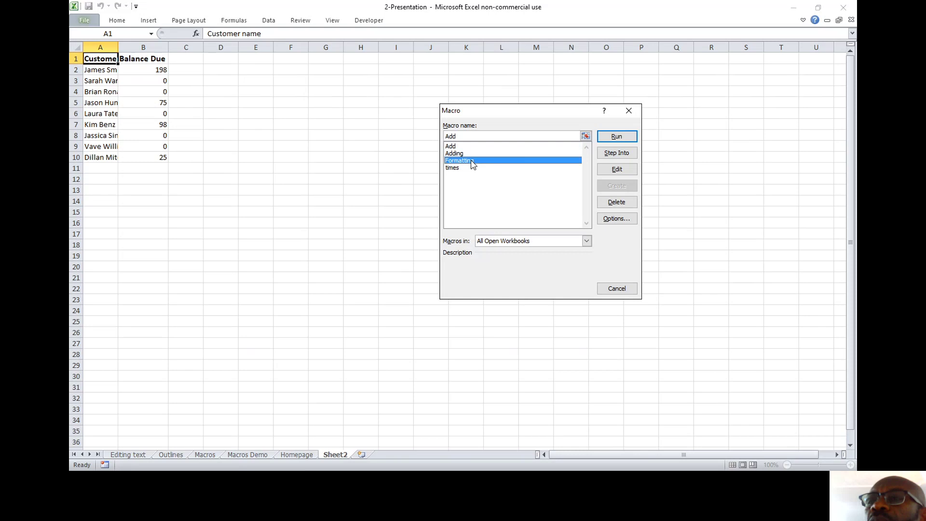
{"action": "left_click", "coordinate": [624, 139]}
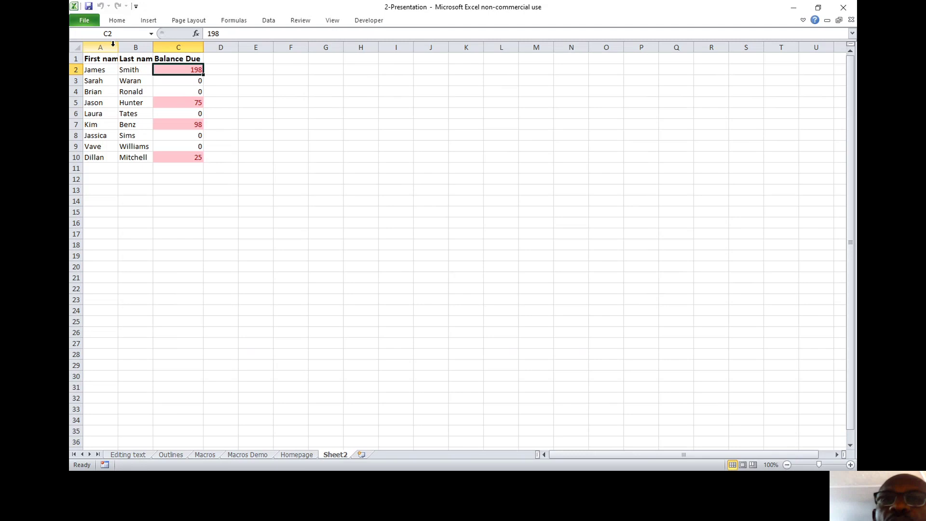
Add another worksheet, paste the customer table A1:B10 from the Macros sheet at A1, and autofit column B.
{"action": "left_click", "coordinate": [362, 455]}
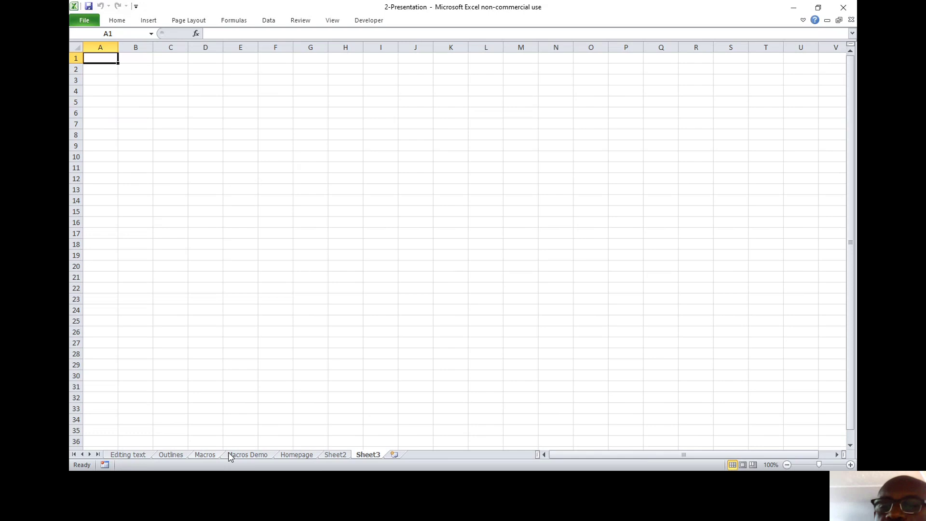
{"action": "left_click", "coordinate": [248, 455]}
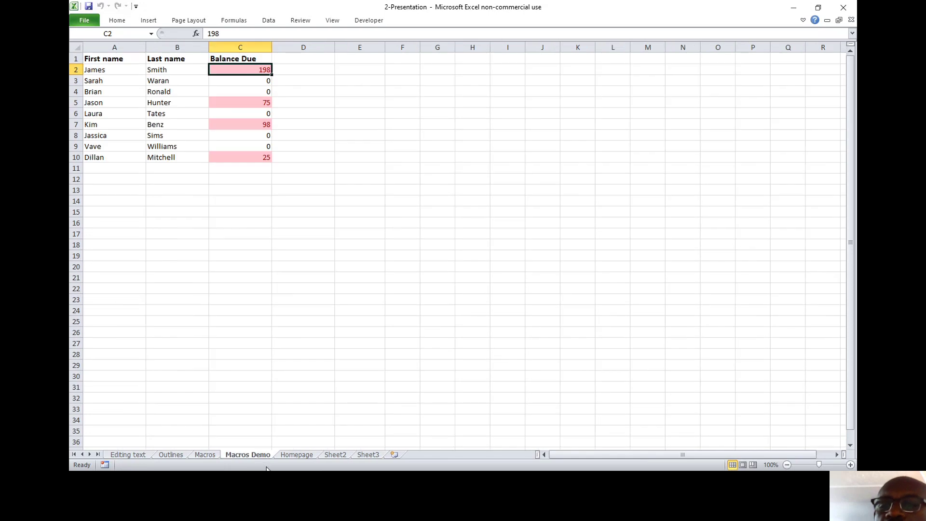
{"action": "left_click", "coordinate": [214, 455]}
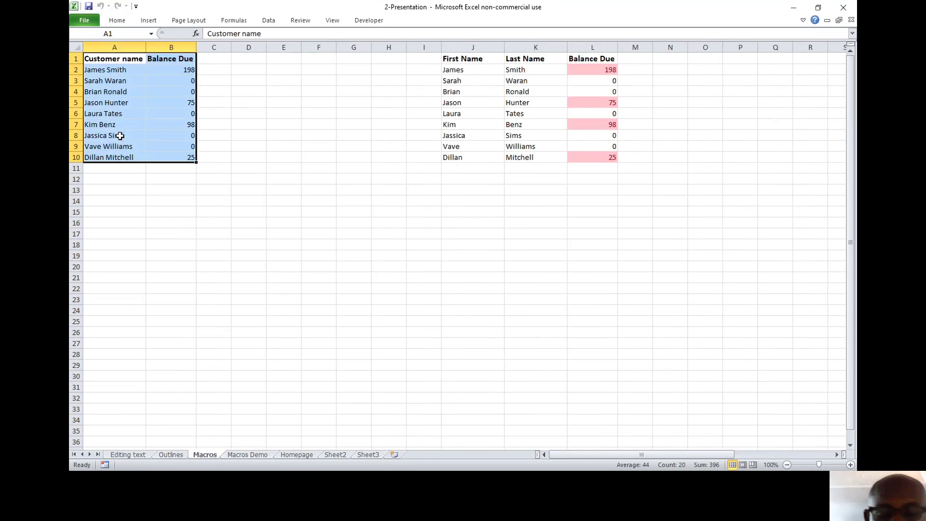
{"action": "key", "text": "ctrl+c"}
{"action": "left_click", "coordinate": [370, 456]}
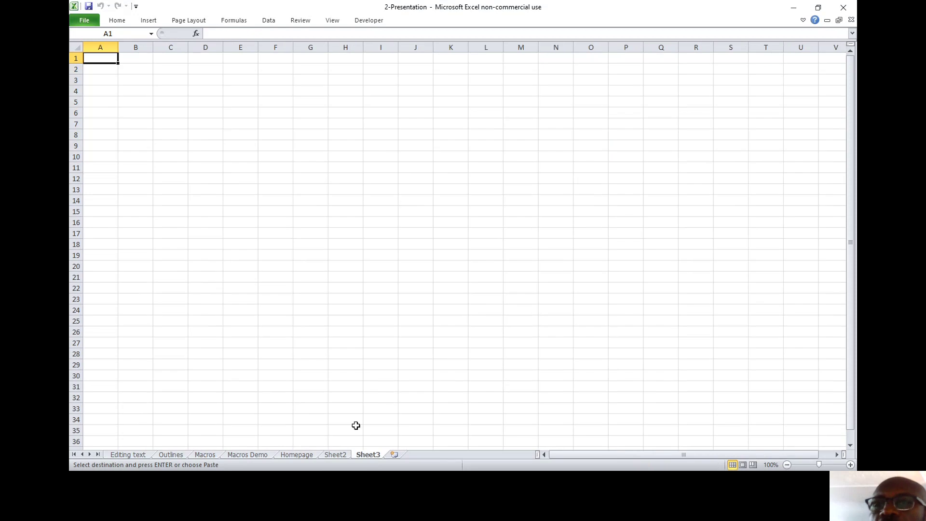
{"action": "key", "text": "ctrl+v"}
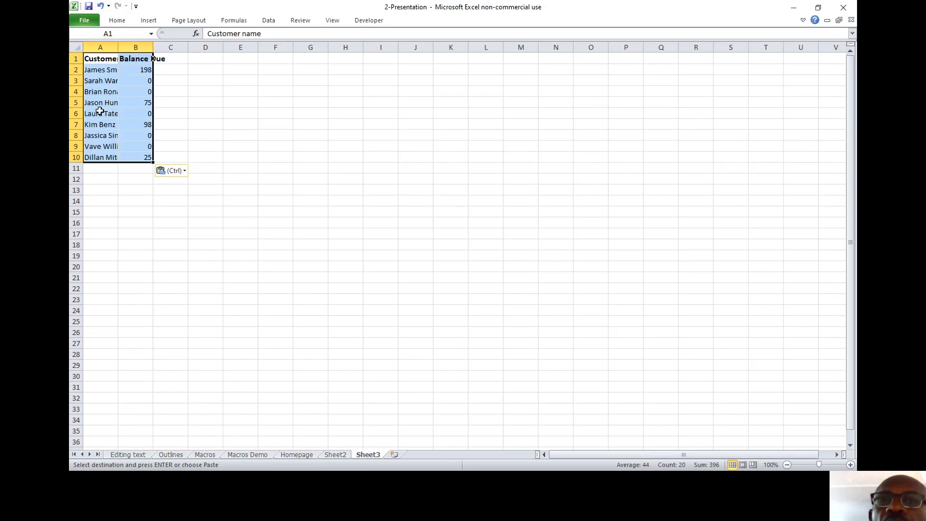
{"action": "left_click_drag", "start_coordinate": [152, 47], "coordinate": [152, 47]}
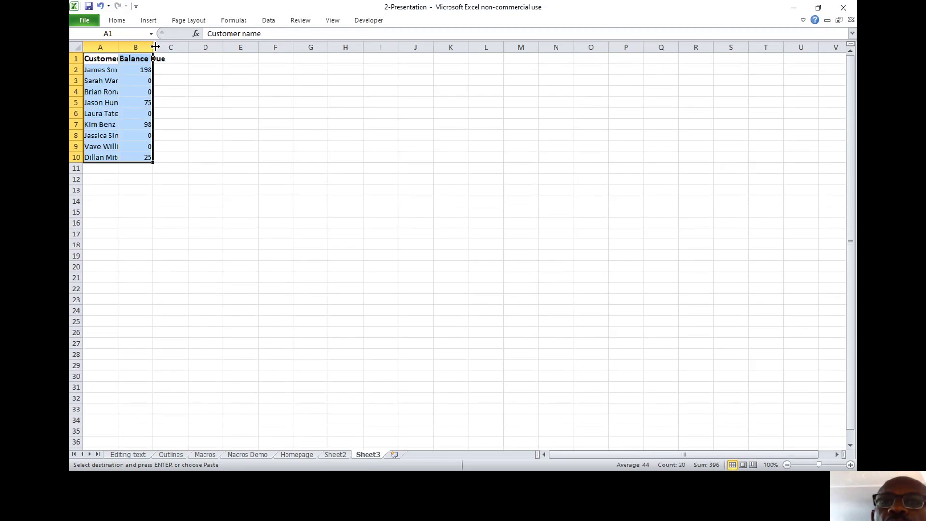
{"action": "double_click", "coordinate": [154, 47]}
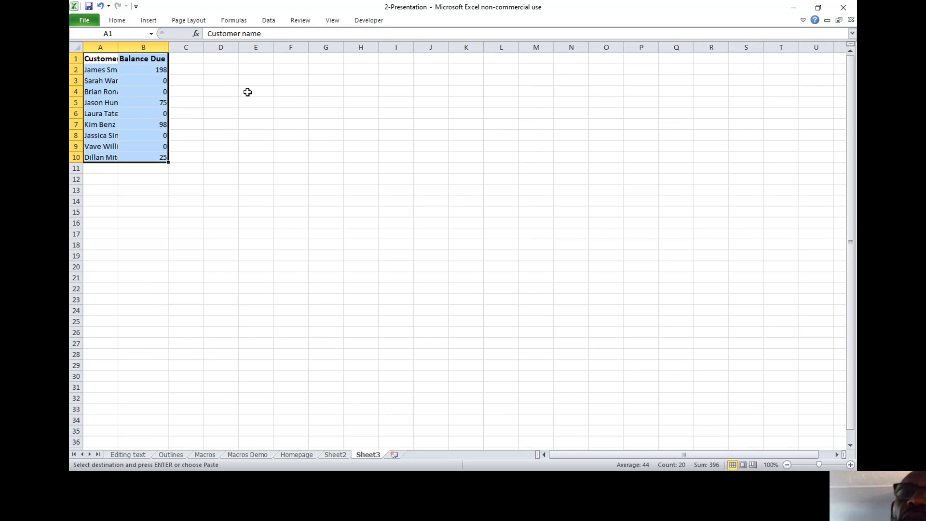
Run the Formatting macro on the Sheet3 customer table, starting from cell A1.
{"action": "left_click", "coordinate": [294, 116]}
{"action": "left_click", "coordinate": [99, 63]}
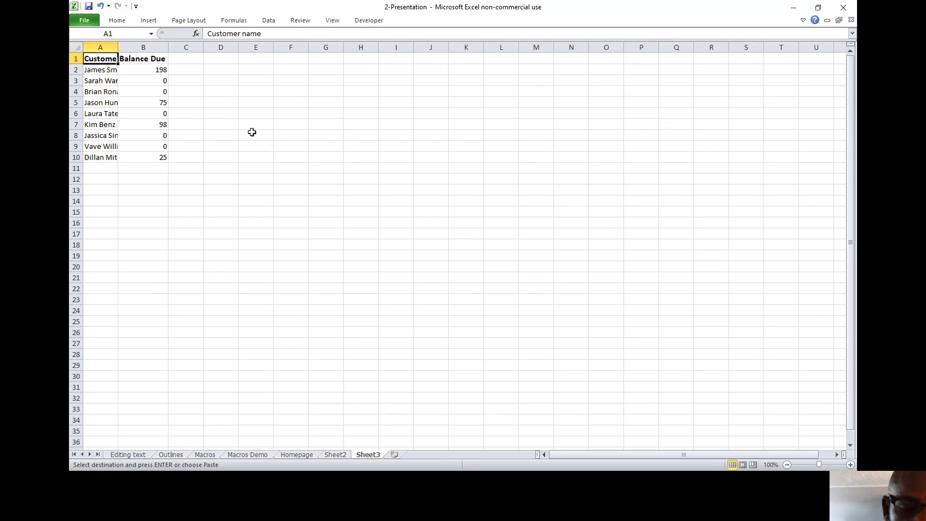
{"action": "key", "text": "ctrl+shift+m"}
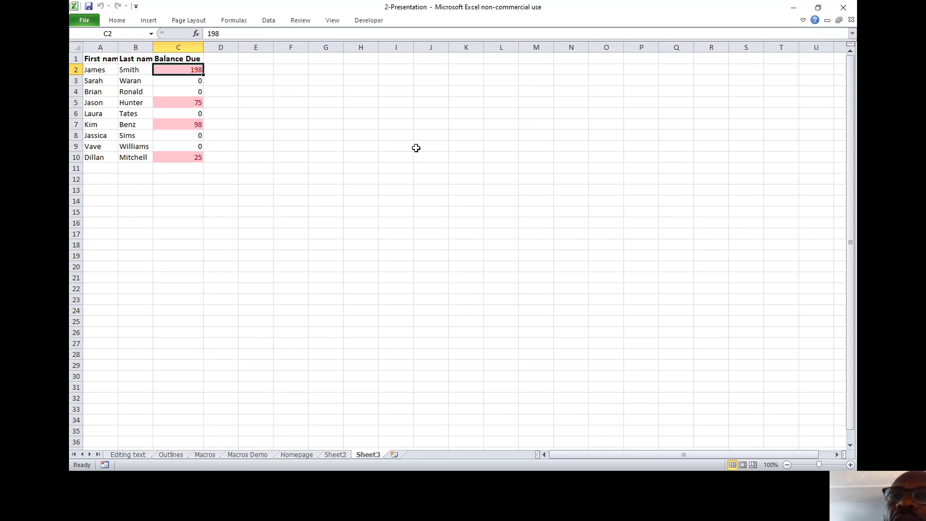
Draw a Form Controls button over columns F to G around row 6 and assign the Formatting macro to it.
{"action": "left_click", "coordinate": [375, 22]}
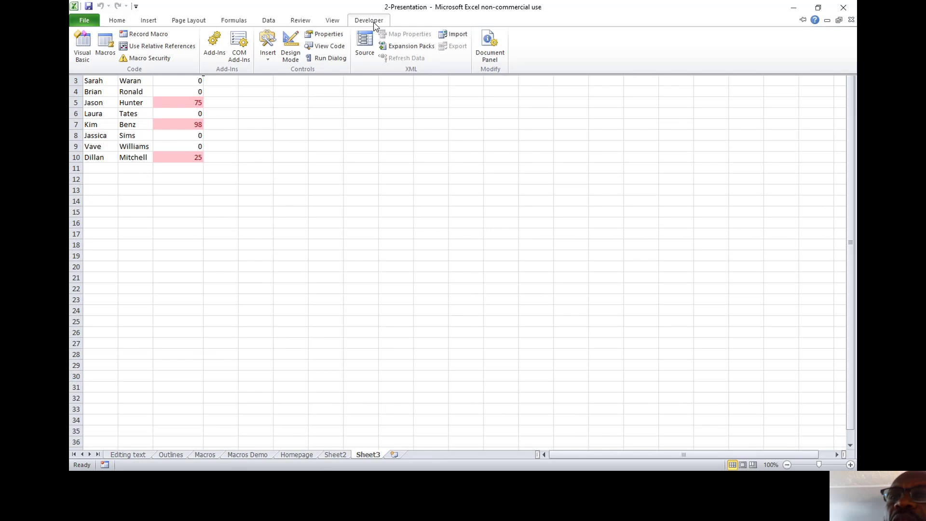
{"action": "left_click", "coordinate": [269, 61]}
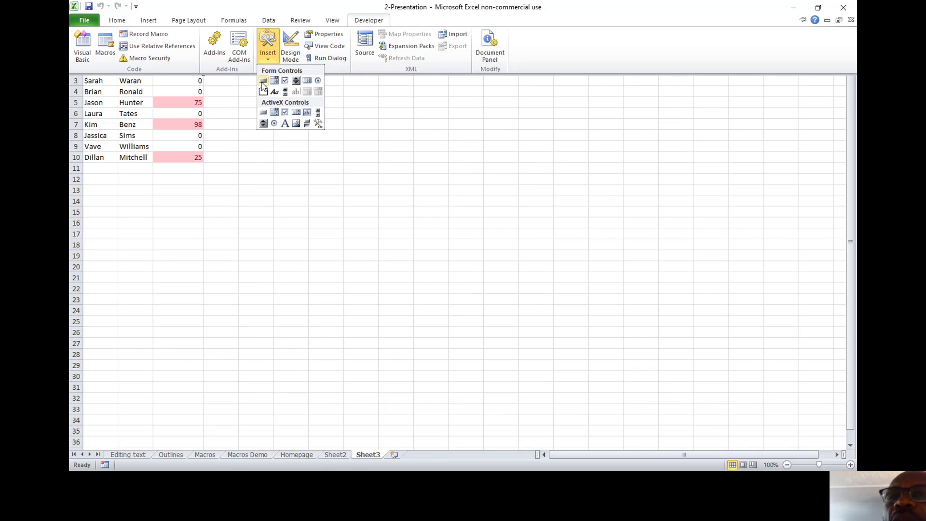
{"action": "left_click", "coordinate": [263, 81]}
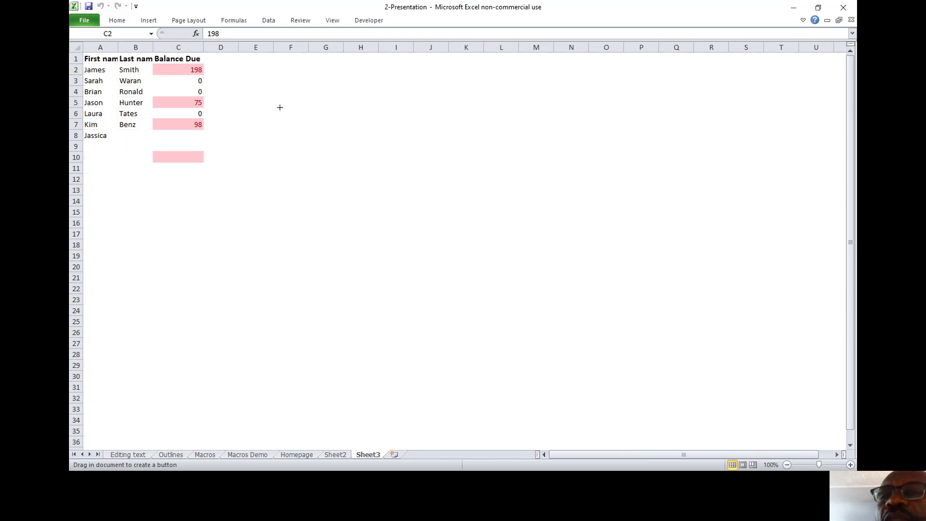
{"action": "left_click_drag", "start_coordinate": [279, 107], "coordinate": [336, 123]}
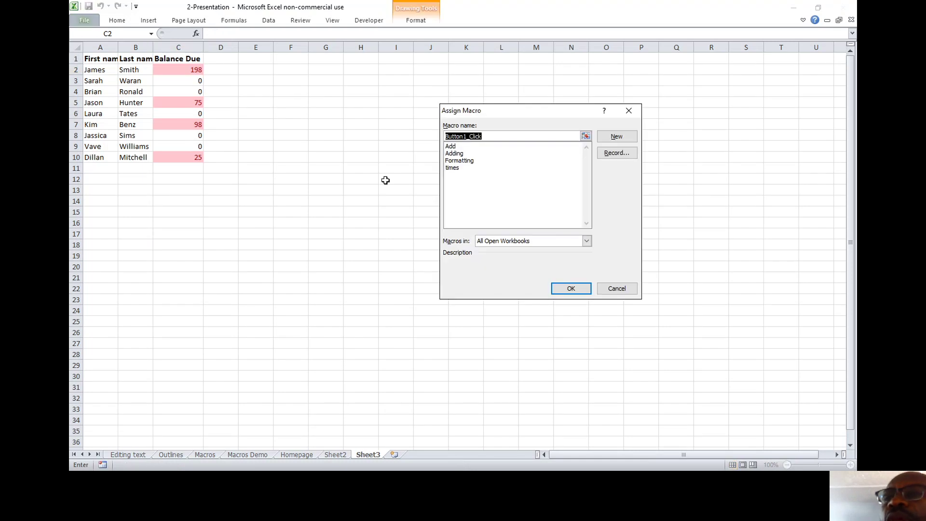
{"action": "left_click", "coordinate": [469, 161]}
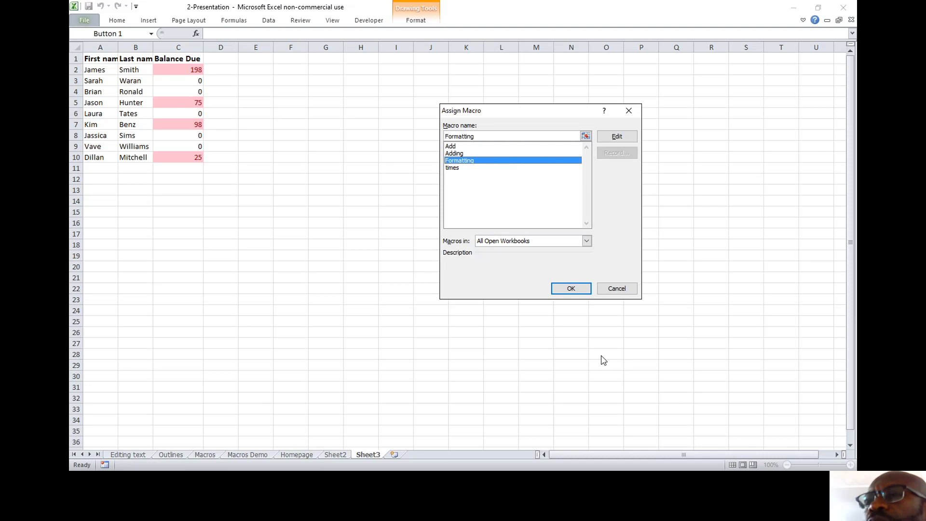
{"action": "left_click", "coordinate": [571, 288]}
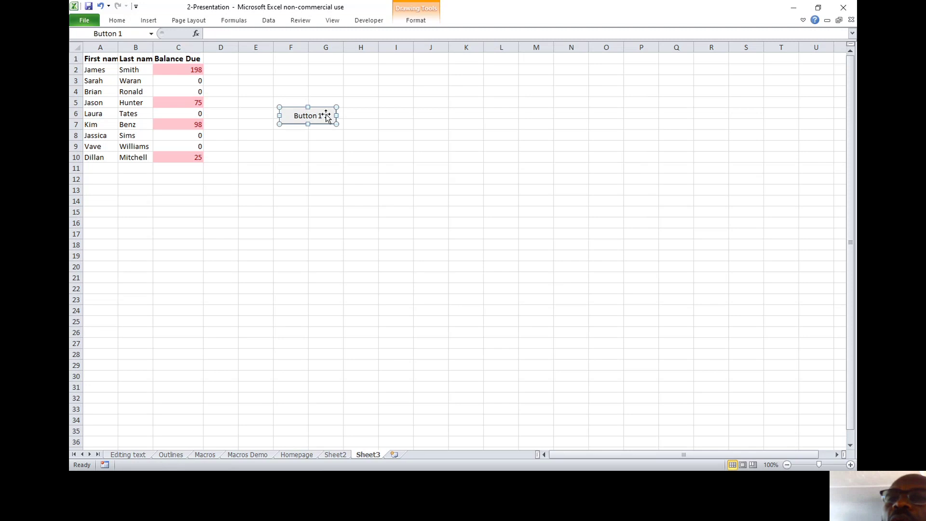
Change the new macro button's caption to "Formattingutto" and finish editing it.
{"action": "left_click", "coordinate": [322, 116]}
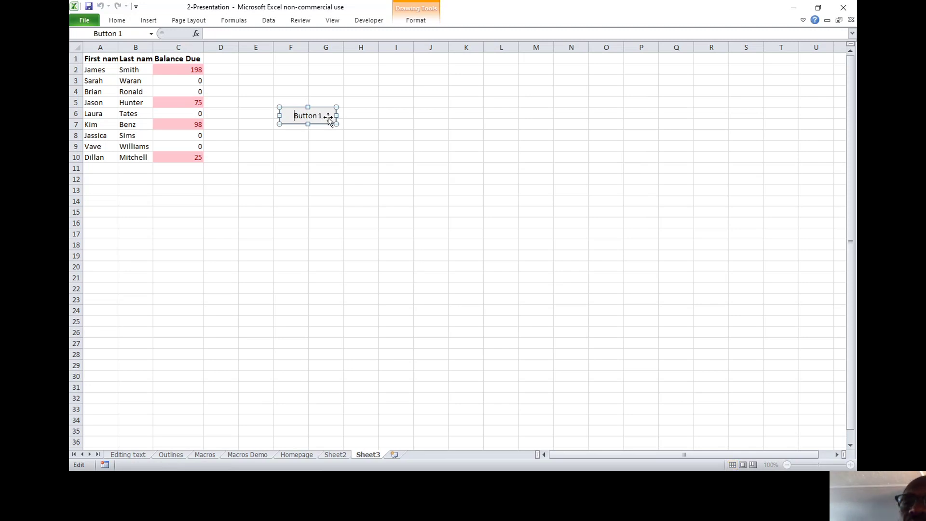
{"action": "key", "text": "Right"}
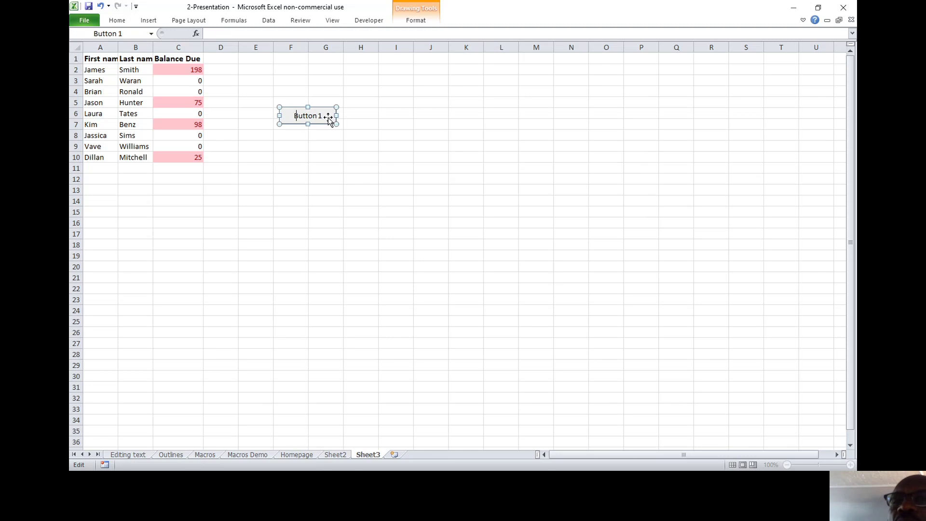
{"action": "key", "text": "Right"}
{"action": "left_click", "coordinate": [324, 136]}
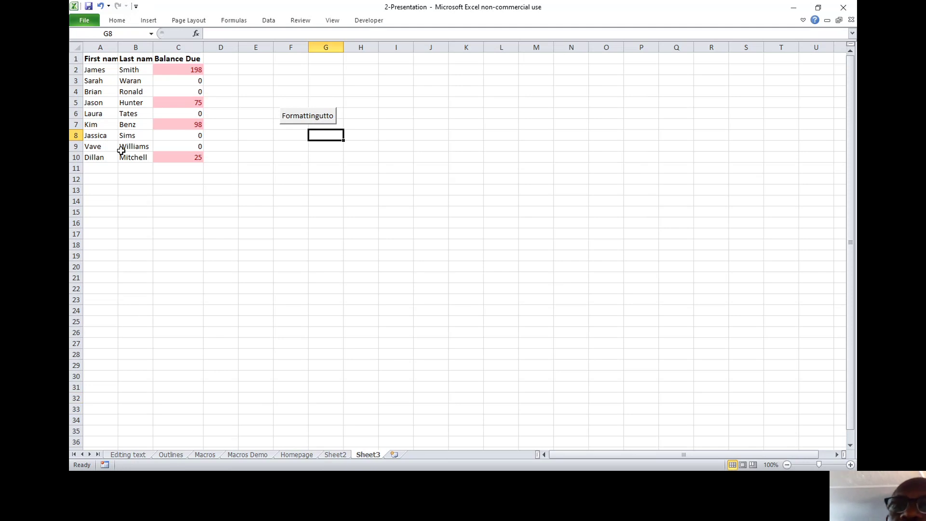
Run the macro button on the already formatted table and clear the contents of A1:D10.
{"action": "left_click", "coordinate": [318, 118]}
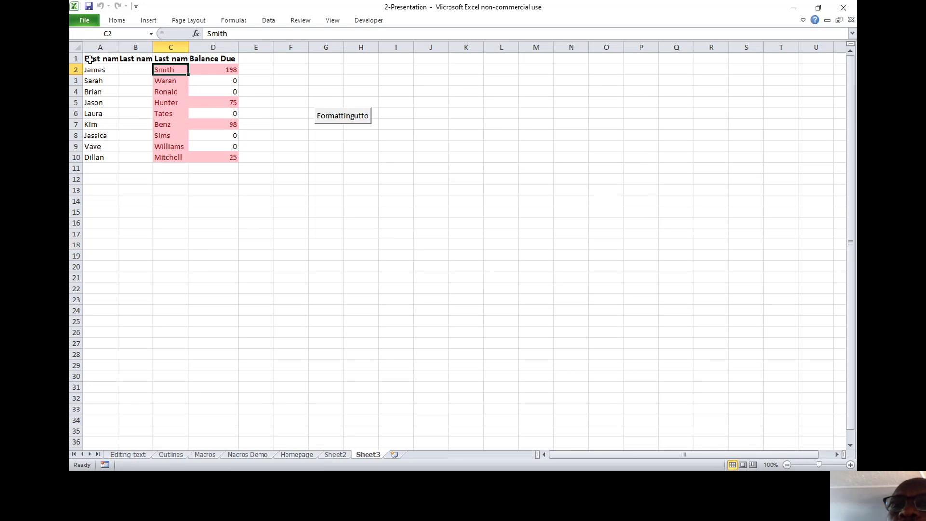
{"action": "left_click_drag", "start_coordinate": [90, 59], "coordinate": [235, 163]}
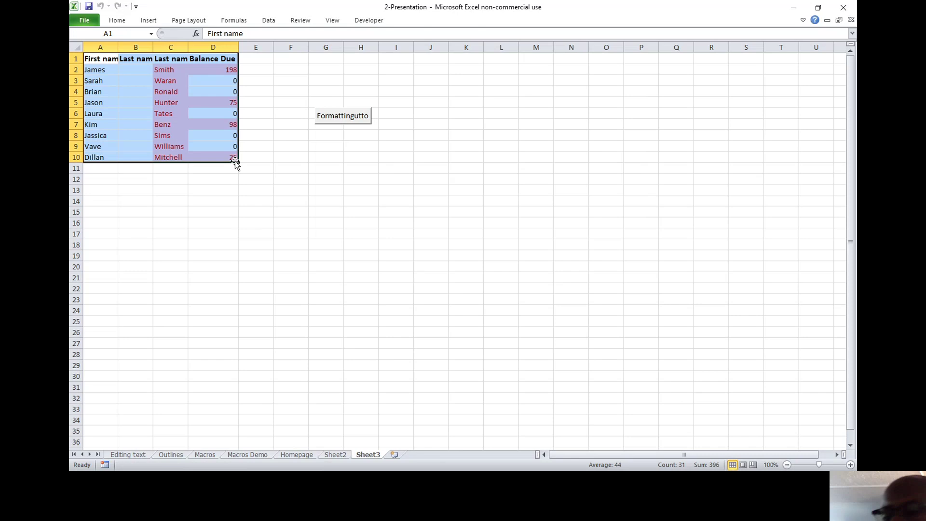
{"action": "key", "text": "Delete"}
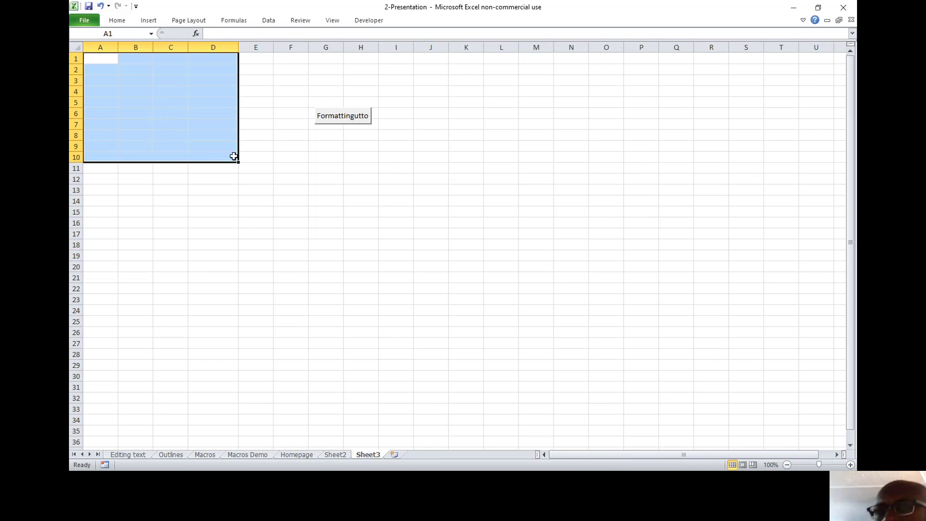
Copy the customer table A1:B10 from the Macros sheet to Sheet3 at A1 and format it with the macro button.
{"action": "left_click", "coordinate": [192, 455]}
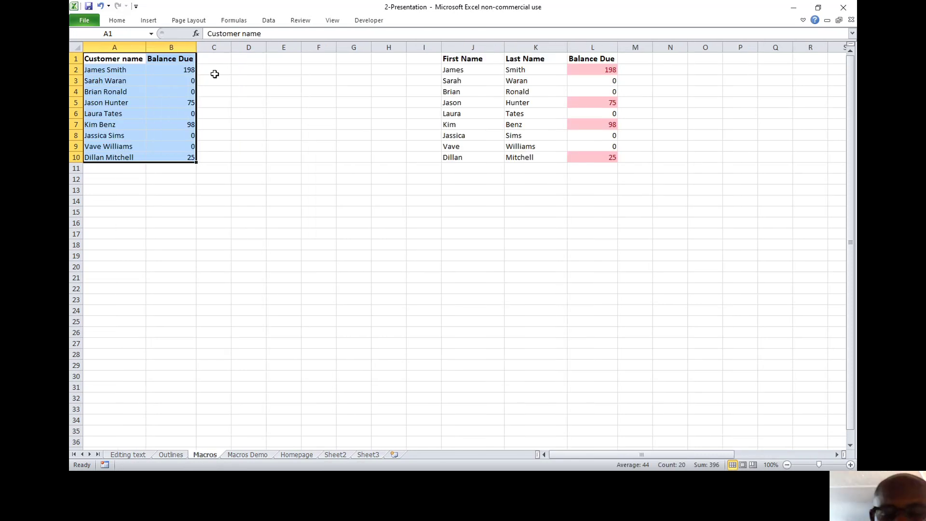
{"action": "key", "text": "ctrl+c"}
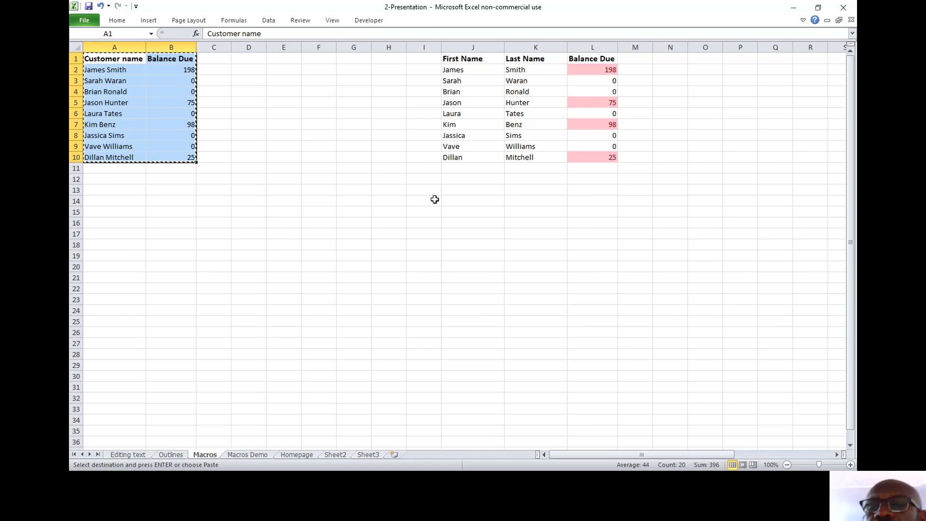
{"action": "left_click", "coordinate": [368, 454]}
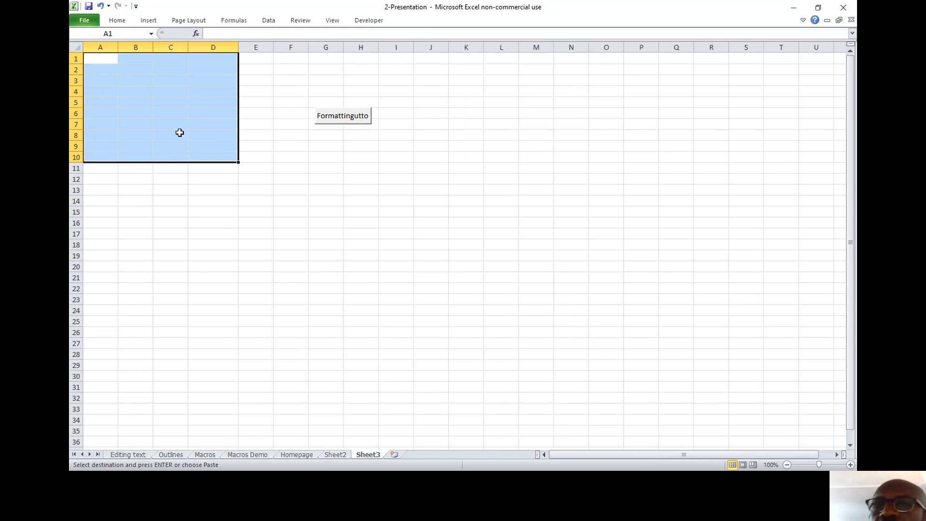
{"action": "left_click", "coordinate": [99, 60]}
{"action": "key", "text": "ctrl+v"}
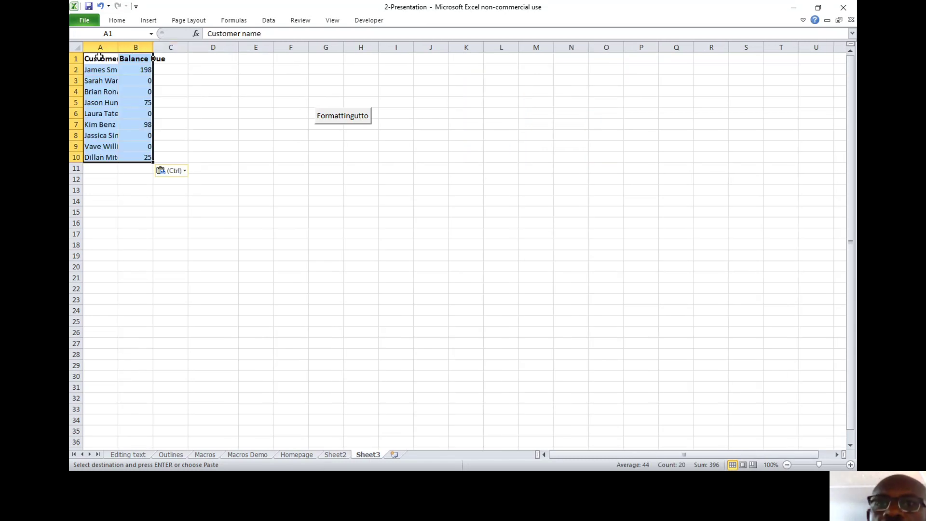
{"action": "left_click", "coordinate": [152, 46]}
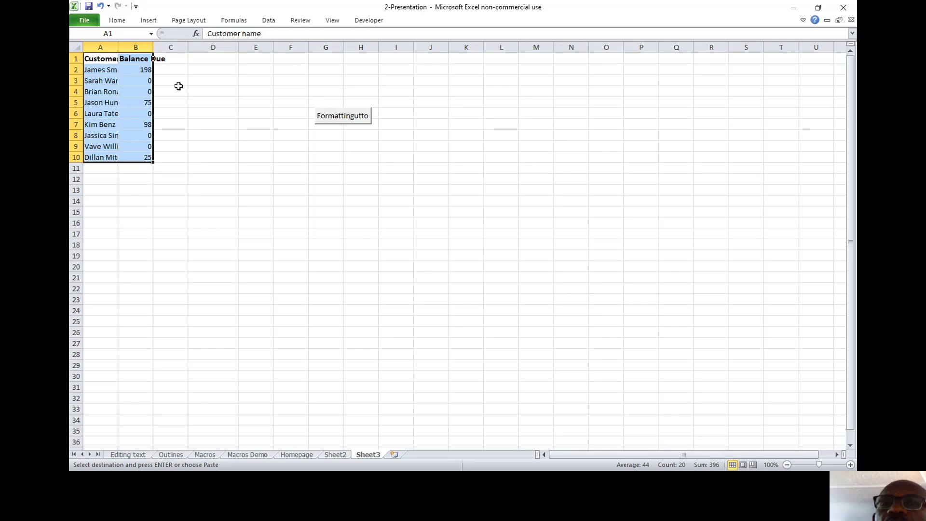
{"action": "left_click", "coordinate": [334, 118]}
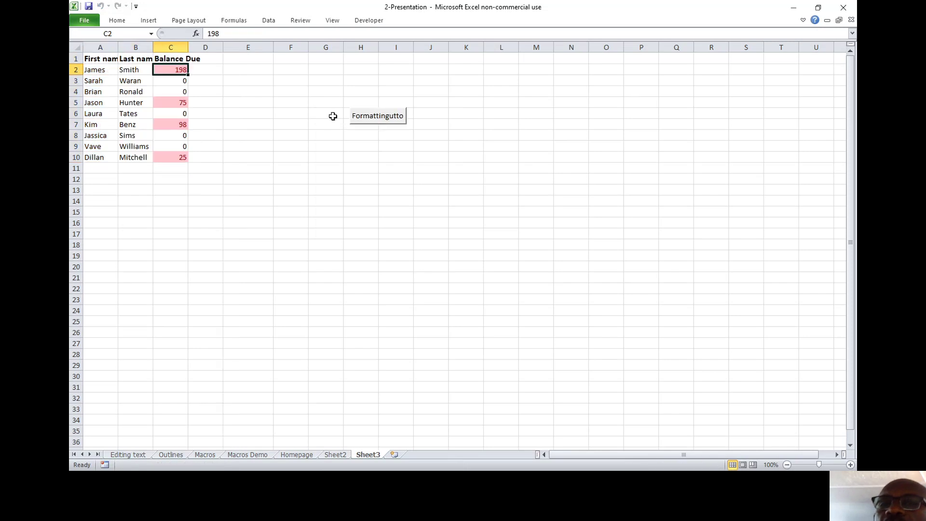
{"action": "left_click", "coordinate": [392, 116]}
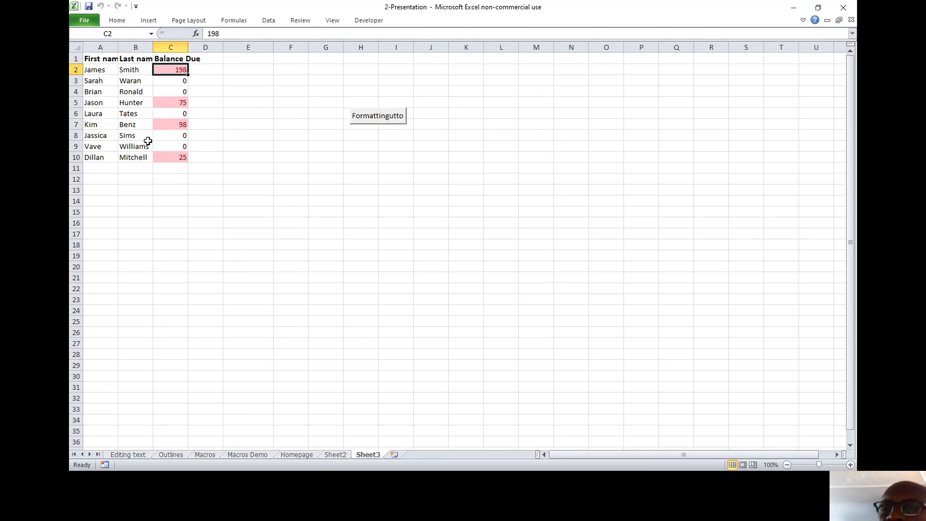
Look through the workbook's sheets from Sheet2 back to Editing text, and open the Homepage sheet.
{"action": "left_click", "coordinate": [340, 456]}
{"action": "left_click", "coordinate": [297, 455]}
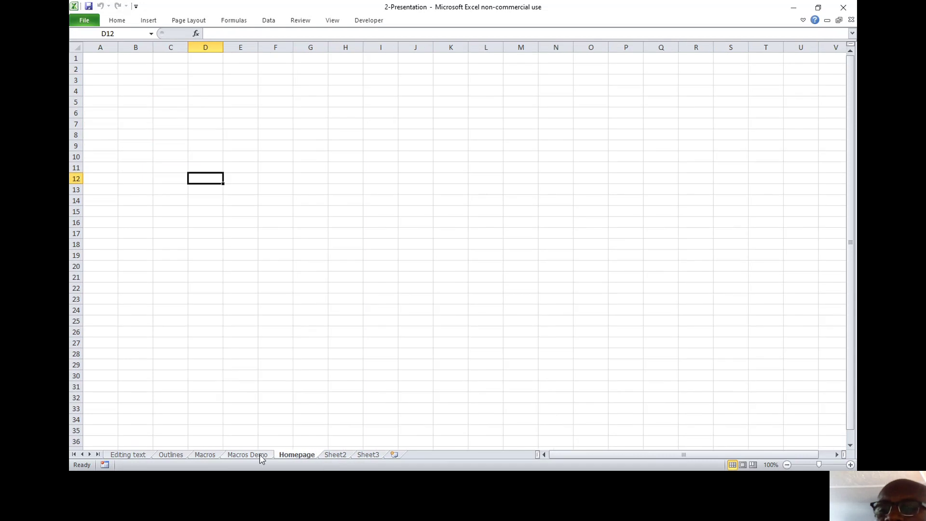
{"action": "left_click", "coordinate": [248, 454]}
{"action": "left_click", "coordinate": [205, 454]}
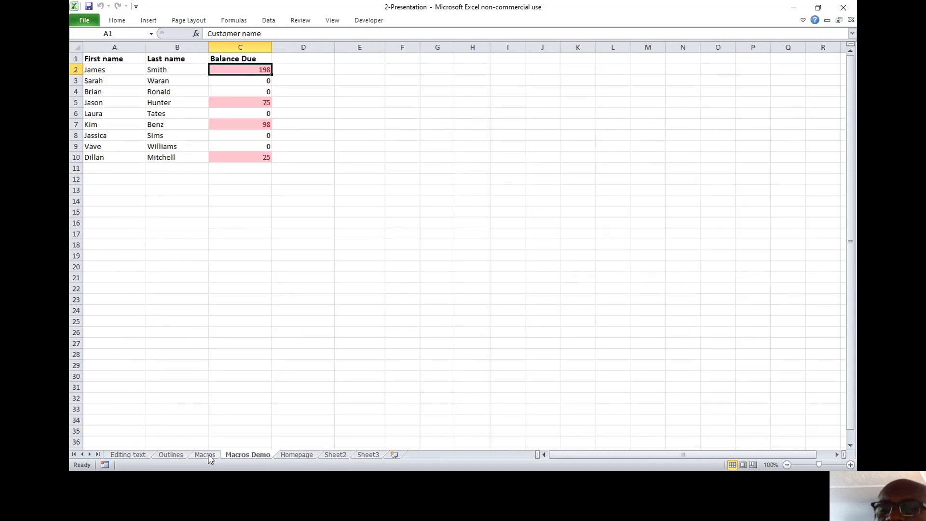
{"action": "left_click", "coordinate": [170, 454]}
{"action": "left_click", "coordinate": [128, 455]}
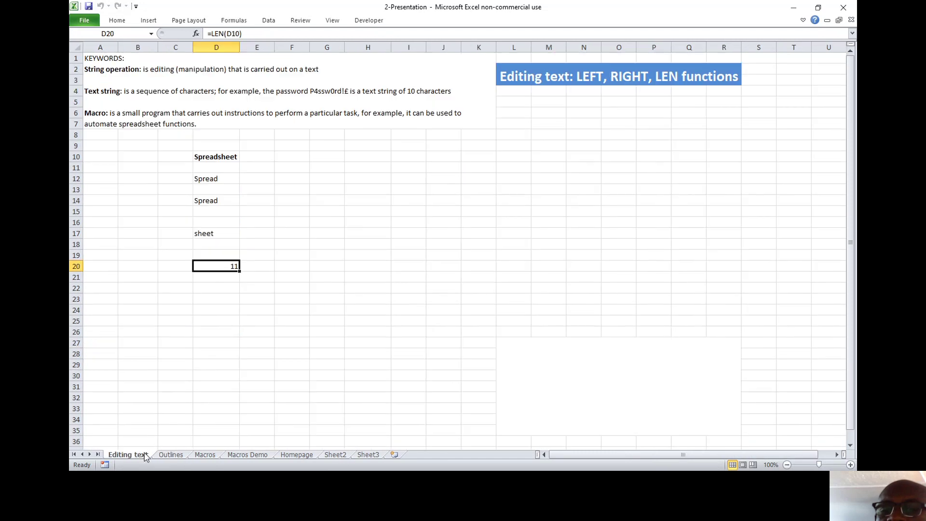
{"action": "left_click", "coordinate": [353, 453]}
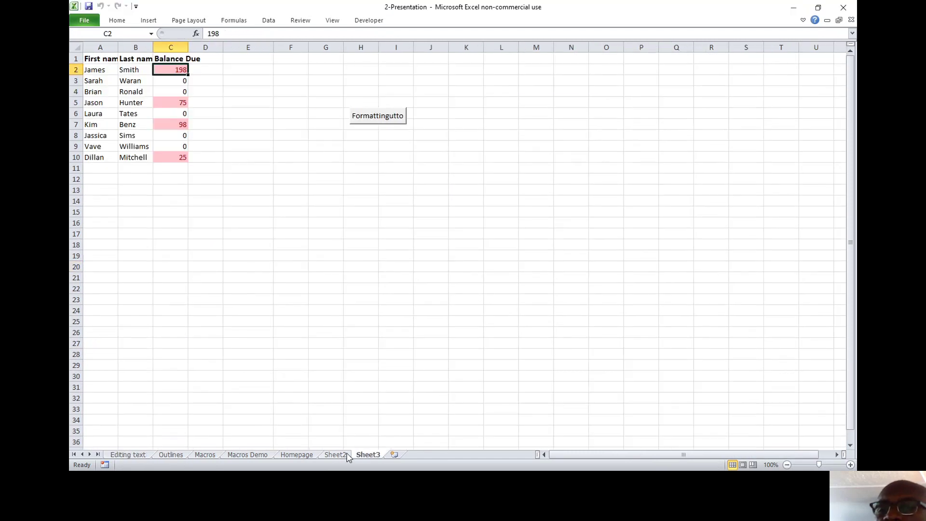
{"action": "left_click", "coordinate": [308, 455]}
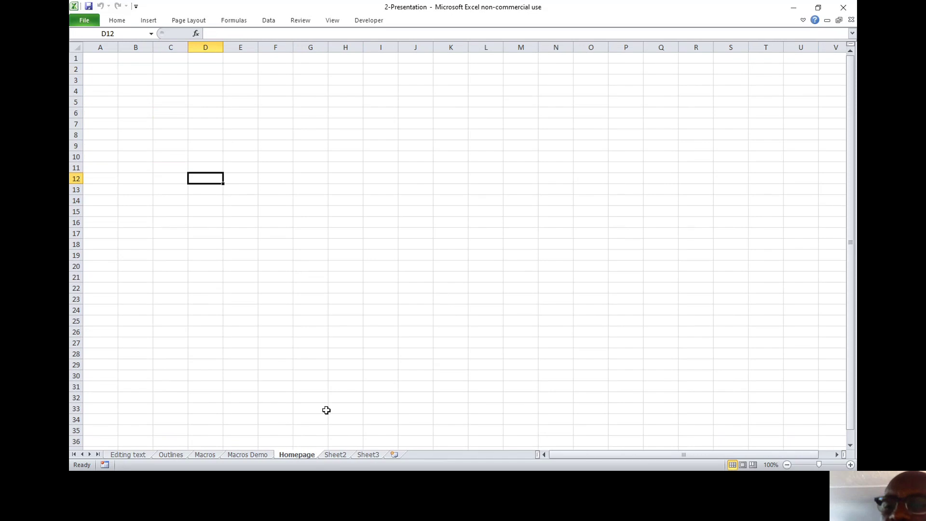